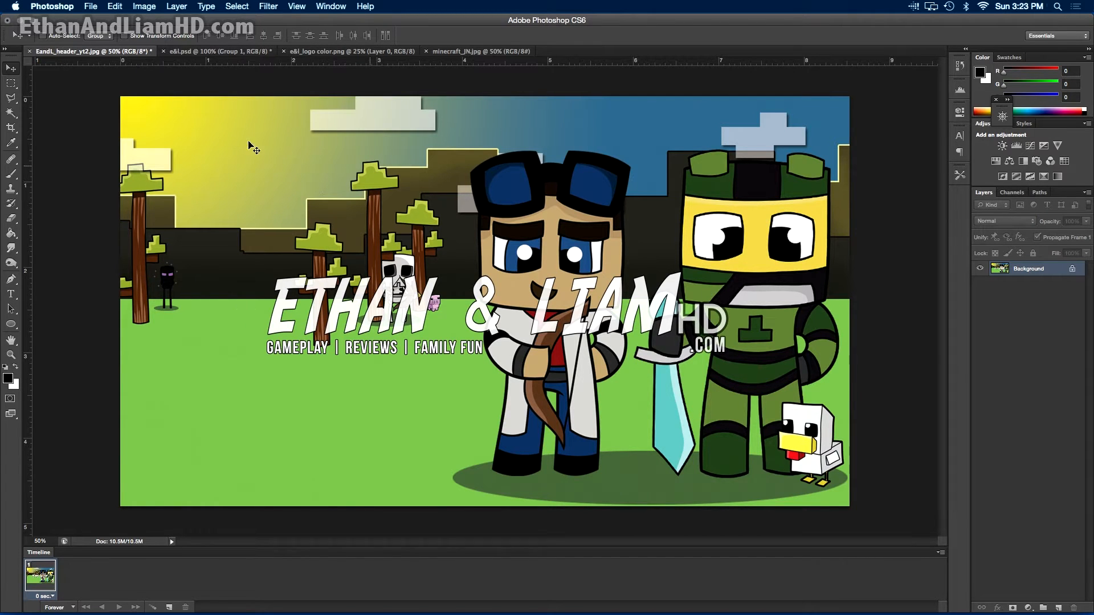
# View the EthanAndLiamHD YouTube channel page, and return to Photoshop to show the minecraft_JN.jpg image
pyautogui.click(21, 23)
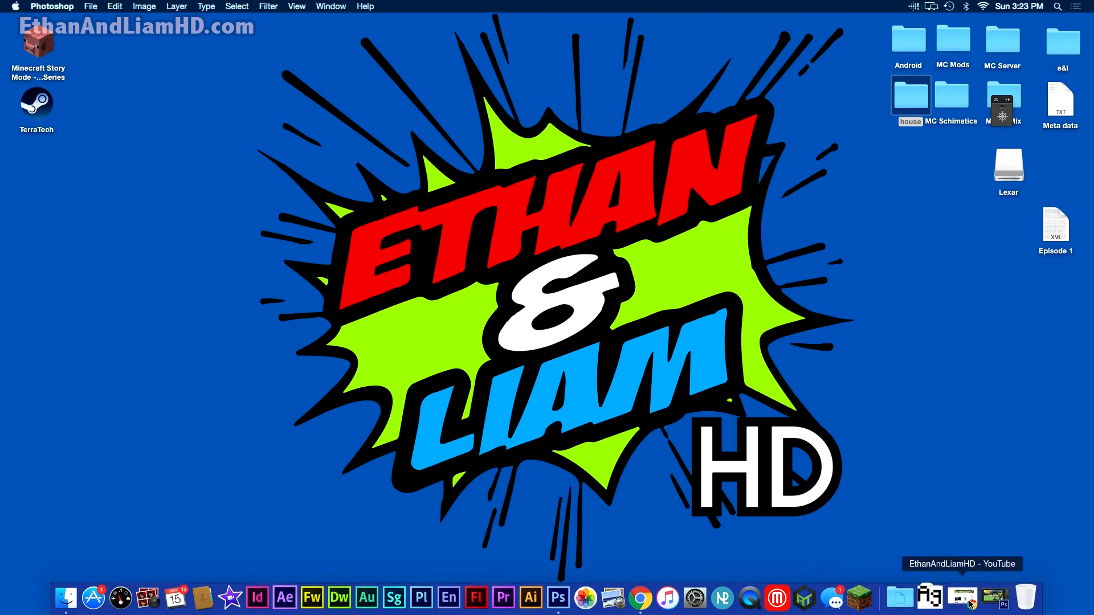
pyautogui.click(963, 609)
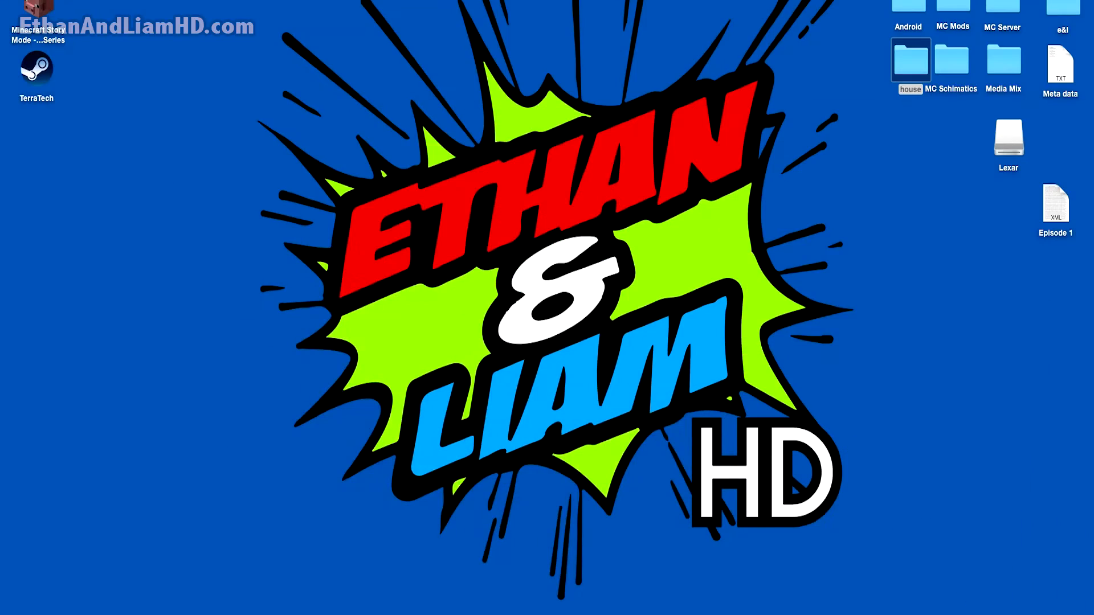
pyautogui.click(575, 605)
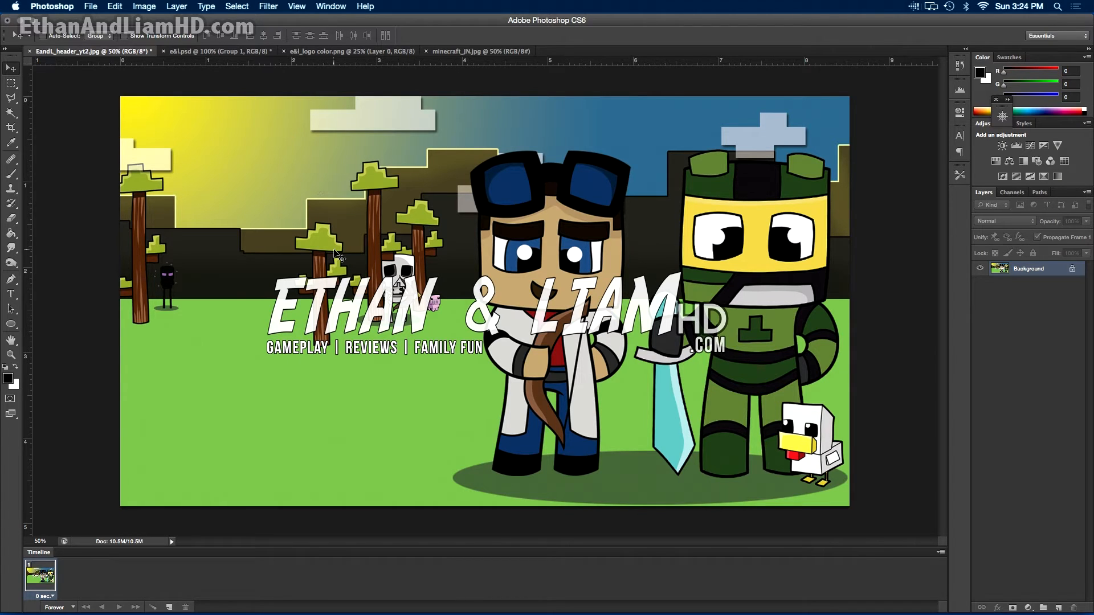
pyautogui.click(450, 53)
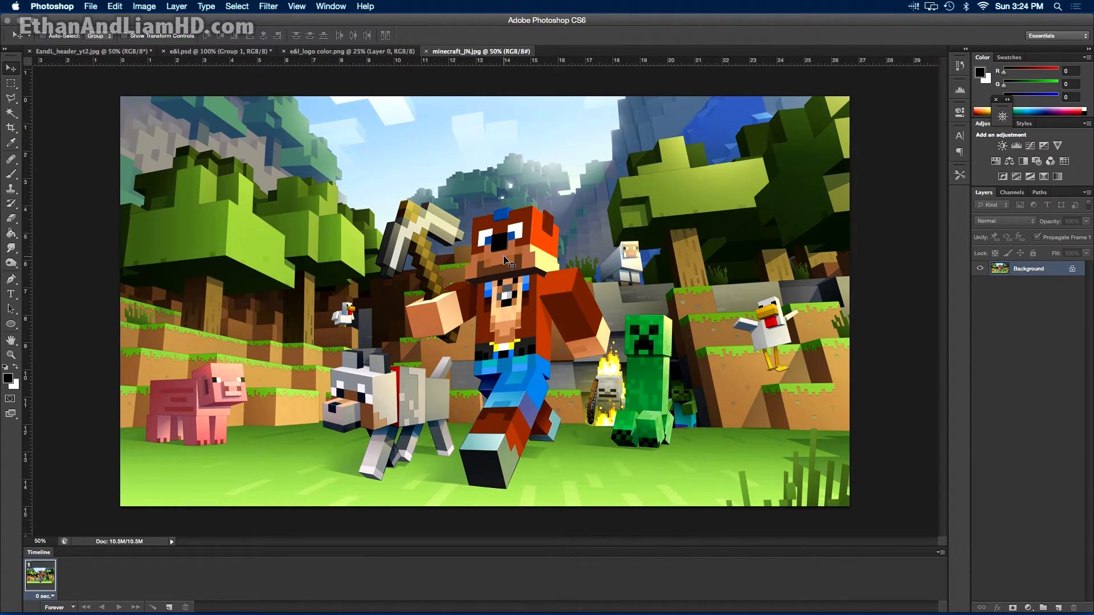
# Create a new document 2560 pixels wide and 1440 pixels high
pyautogui.click(92, 7)
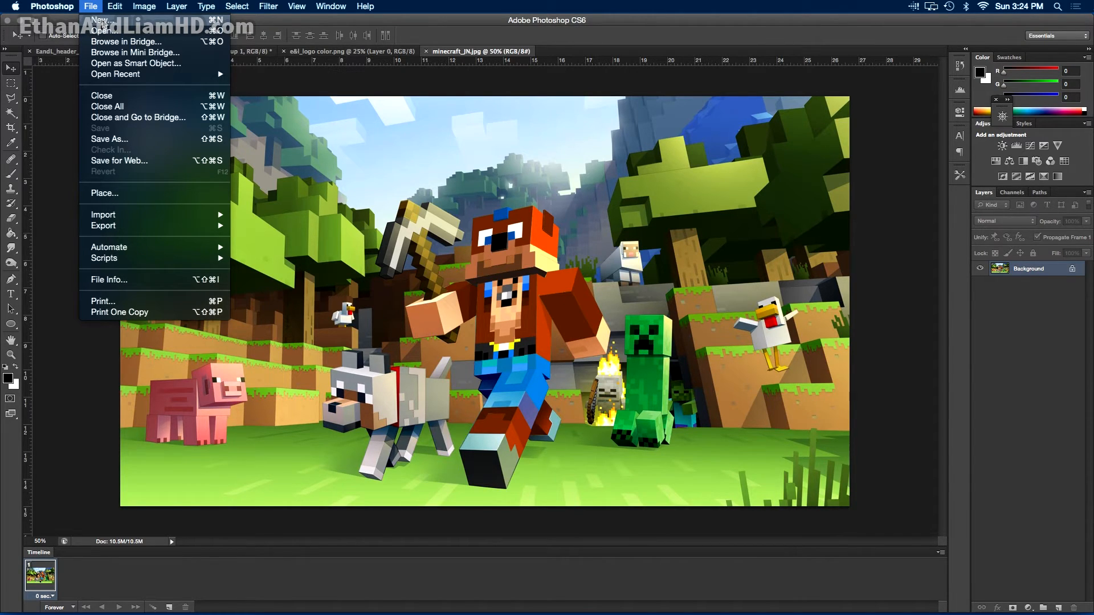
pyautogui.press('Escape')
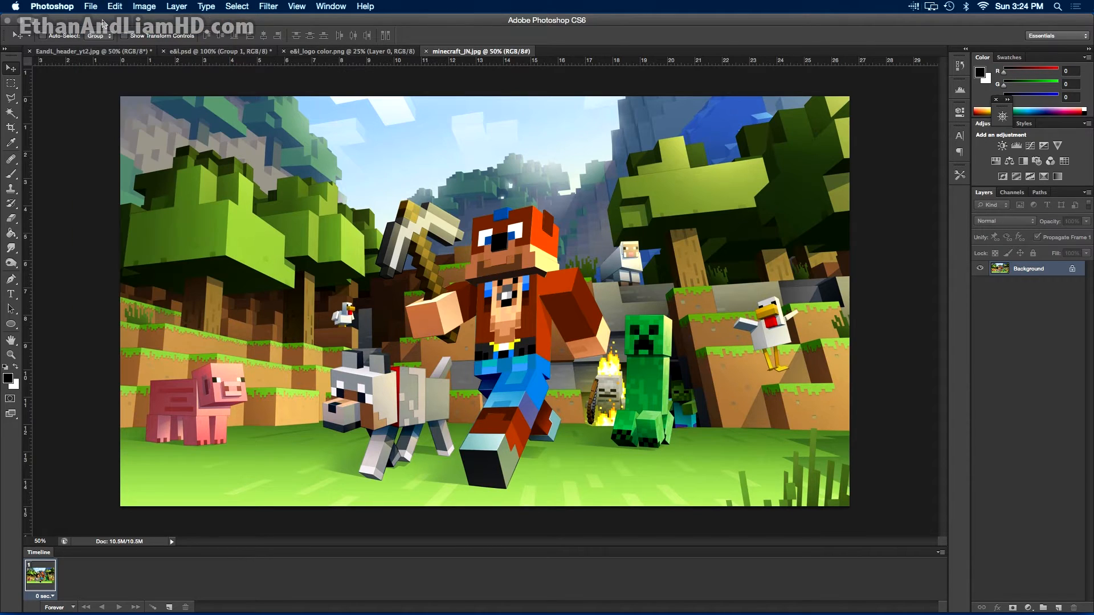
pyautogui.press('super+n')
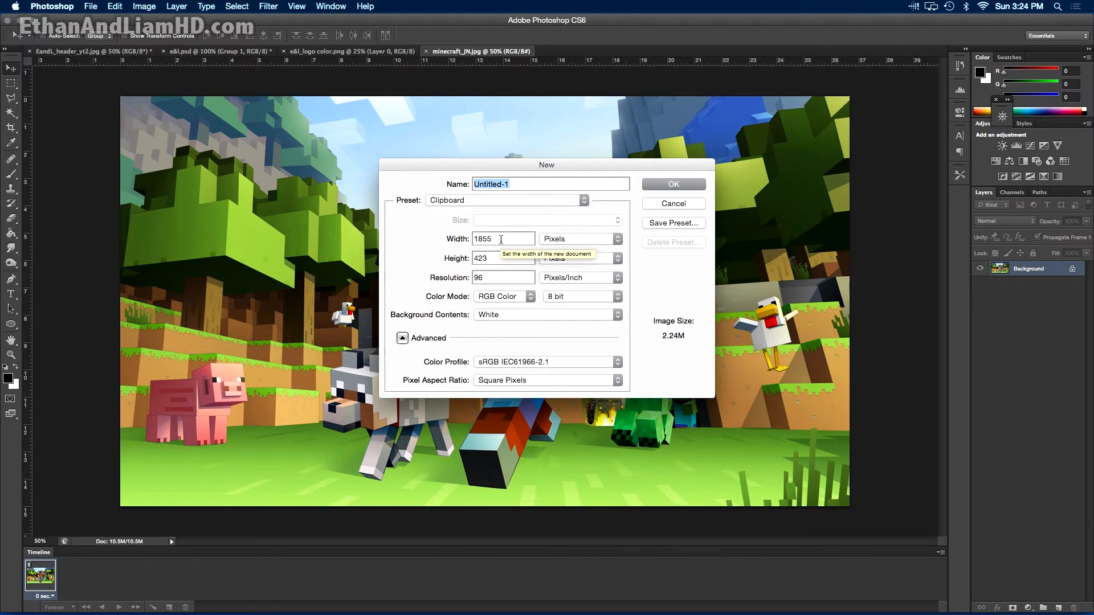
pyautogui.moveTo(501, 238); pyautogui.dragTo(433, 234)
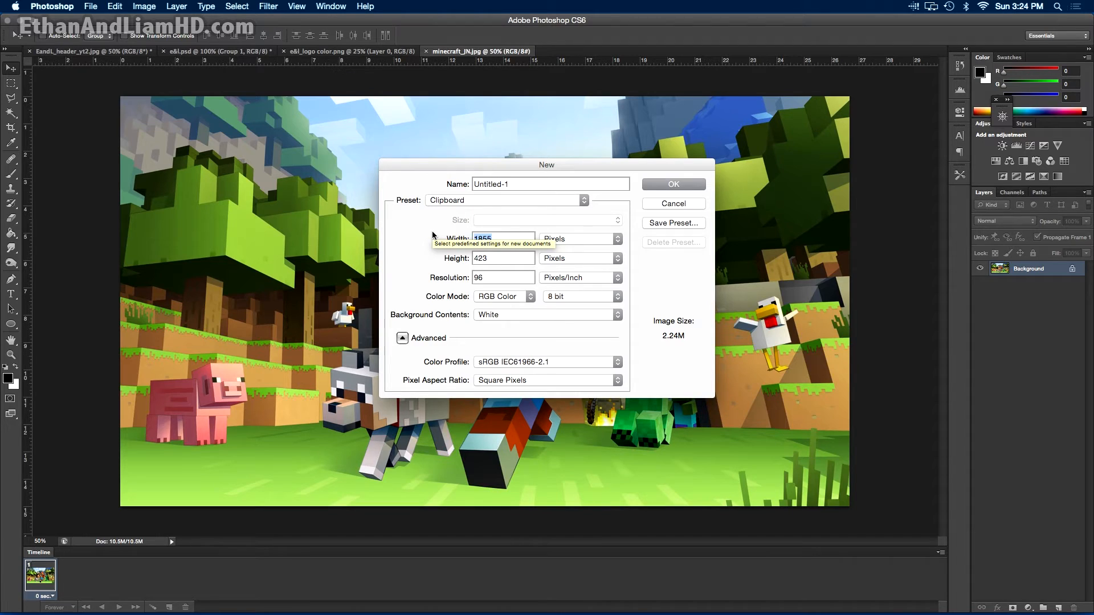
pyautogui.write('2560')
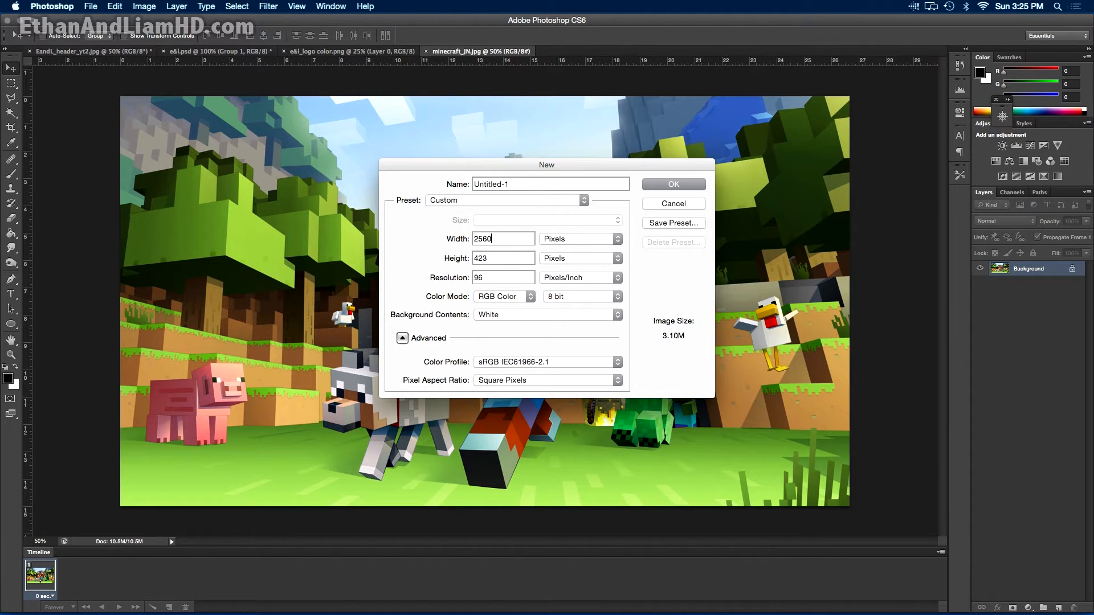
pyautogui.press('Tab')
pyautogui.write('1440')
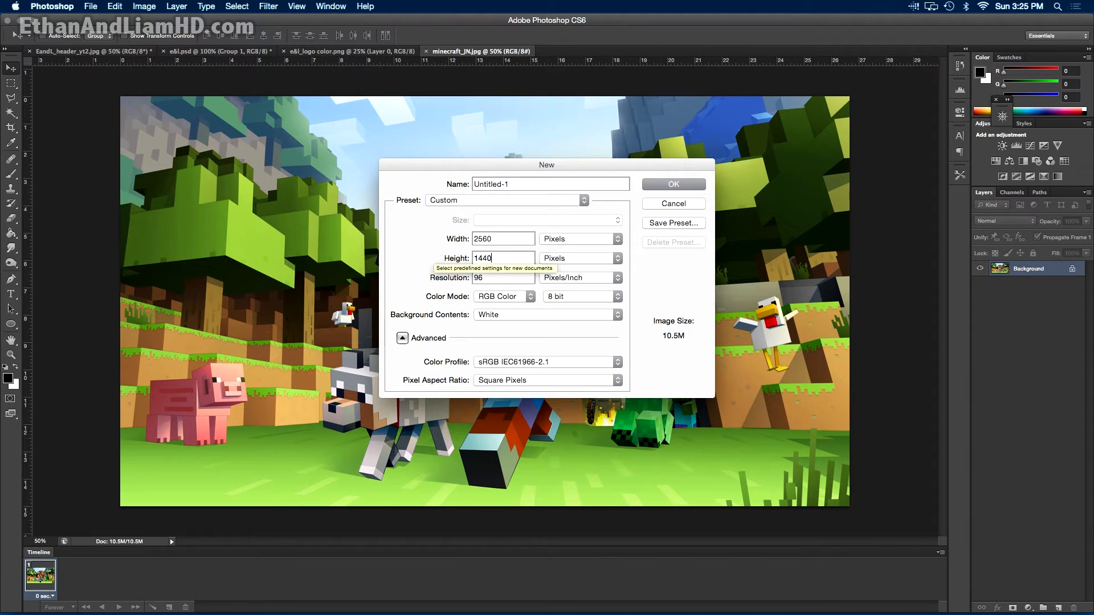
pyautogui.press('Tab')
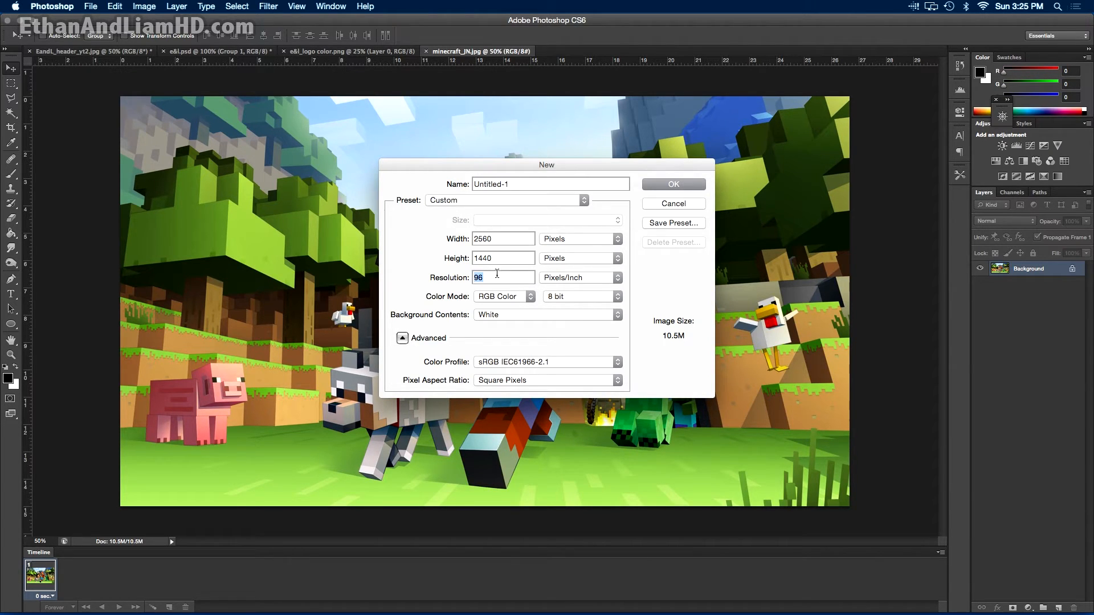
pyautogui.click(669, 186)
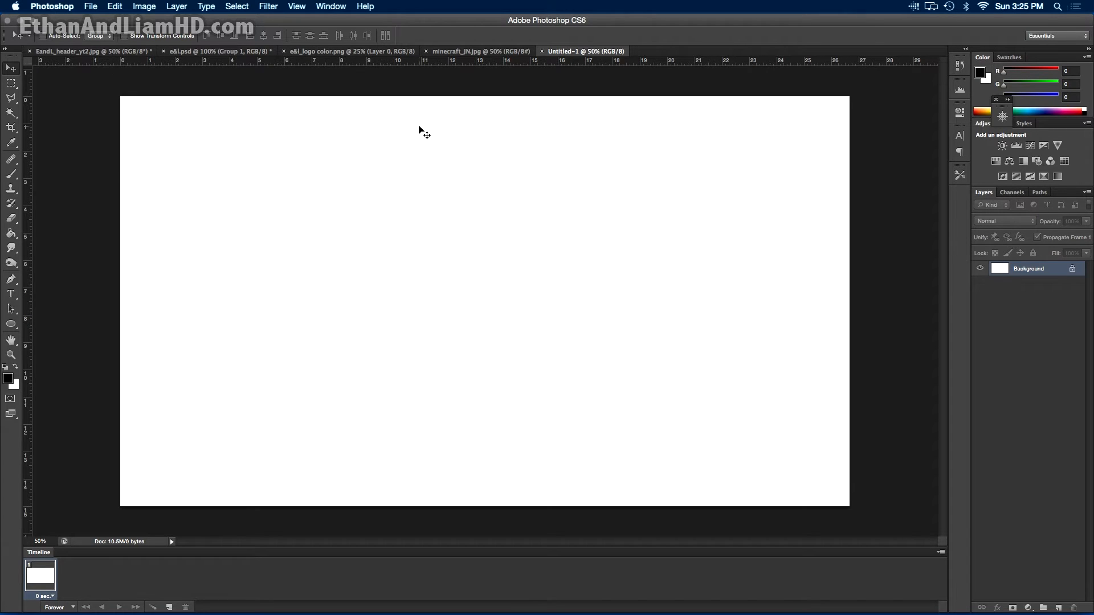
# Copy the entire minecraft_JN.jpg image and paste it into the blank Untitled-1 document so it fills the canvas
pyautogui.click(456, 53)
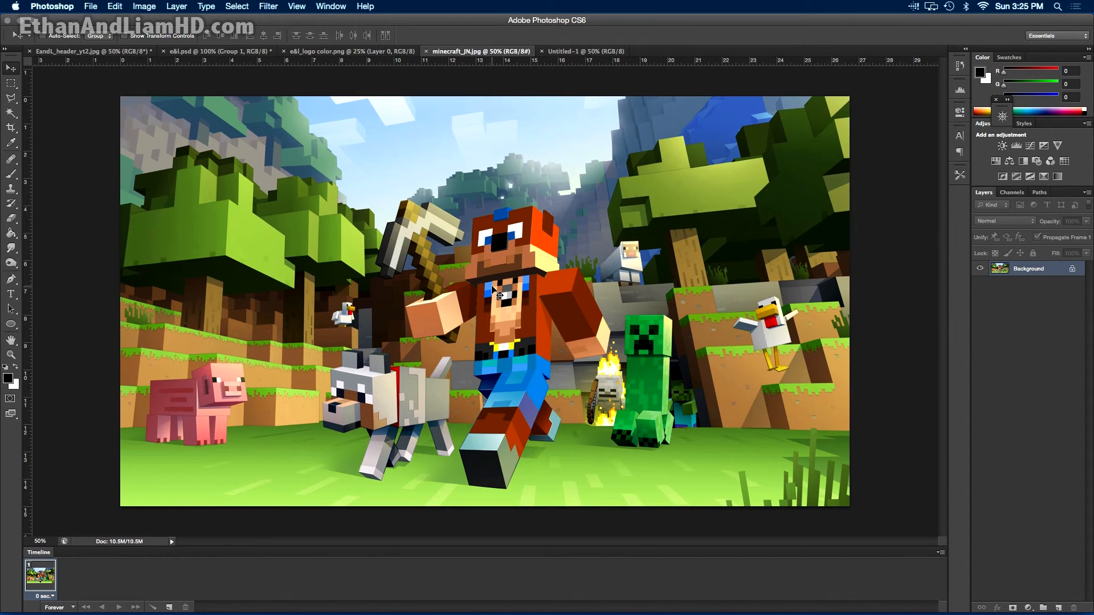
pyautogui.press('super+a')
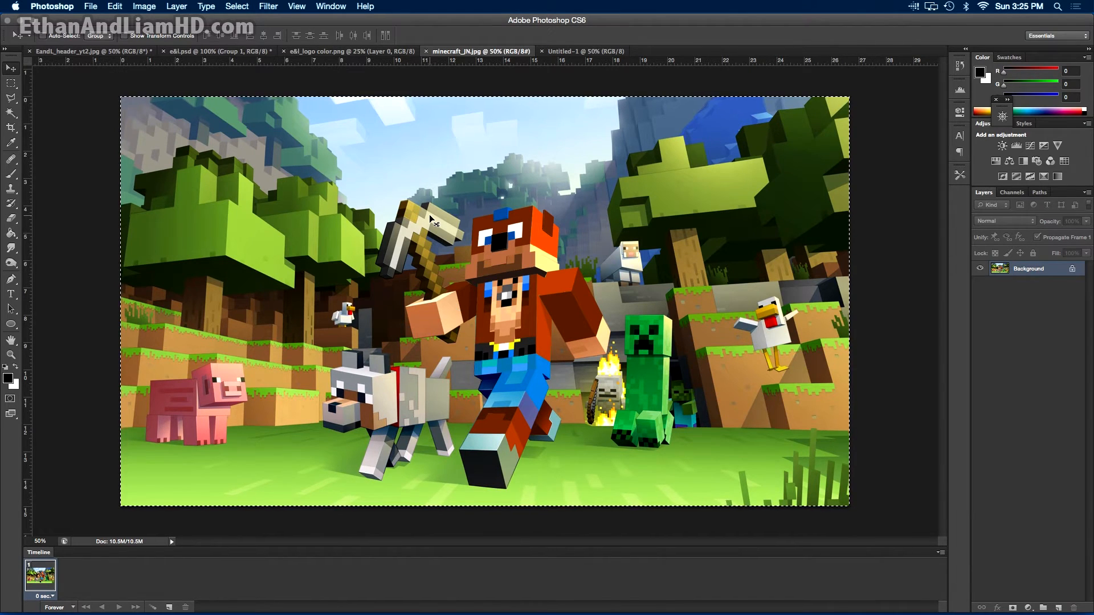
pyautogui.click(116, 6)
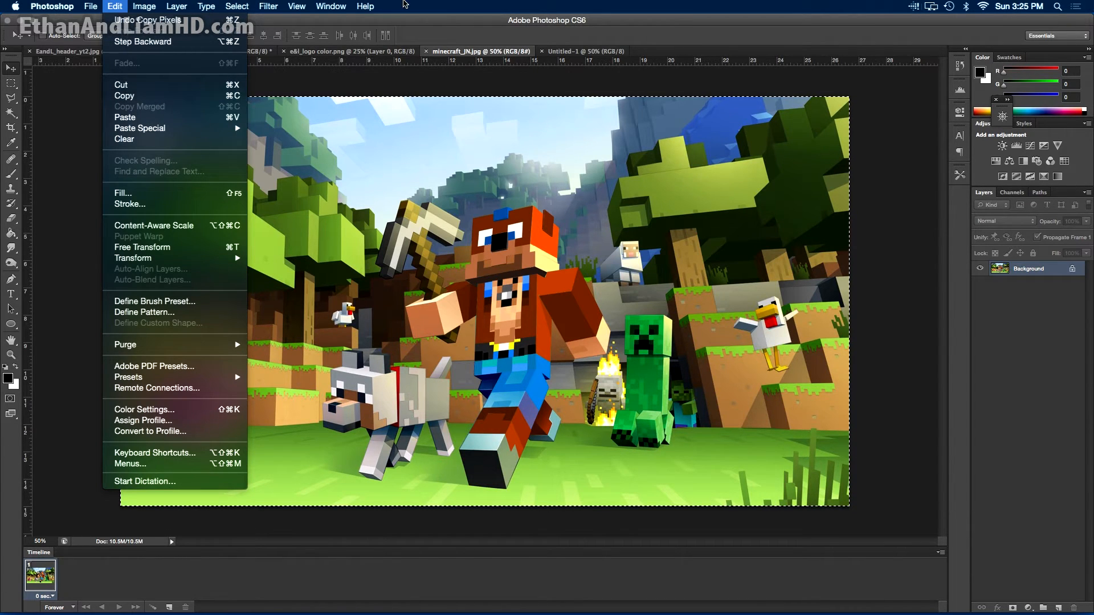
pyautogui.click(404, 5)
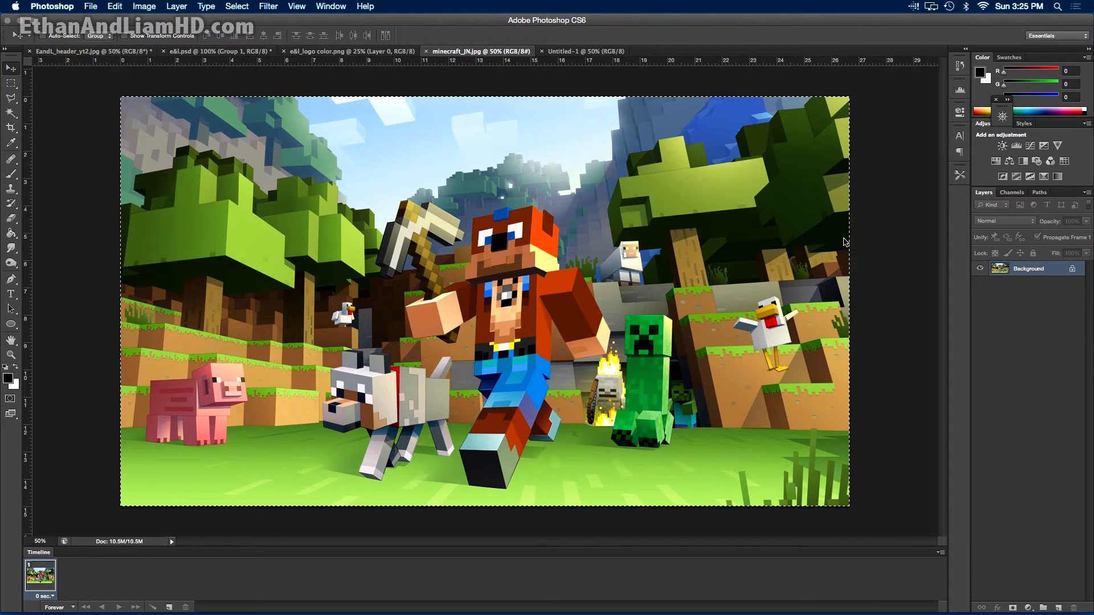
pyautogui.click(560, 51)
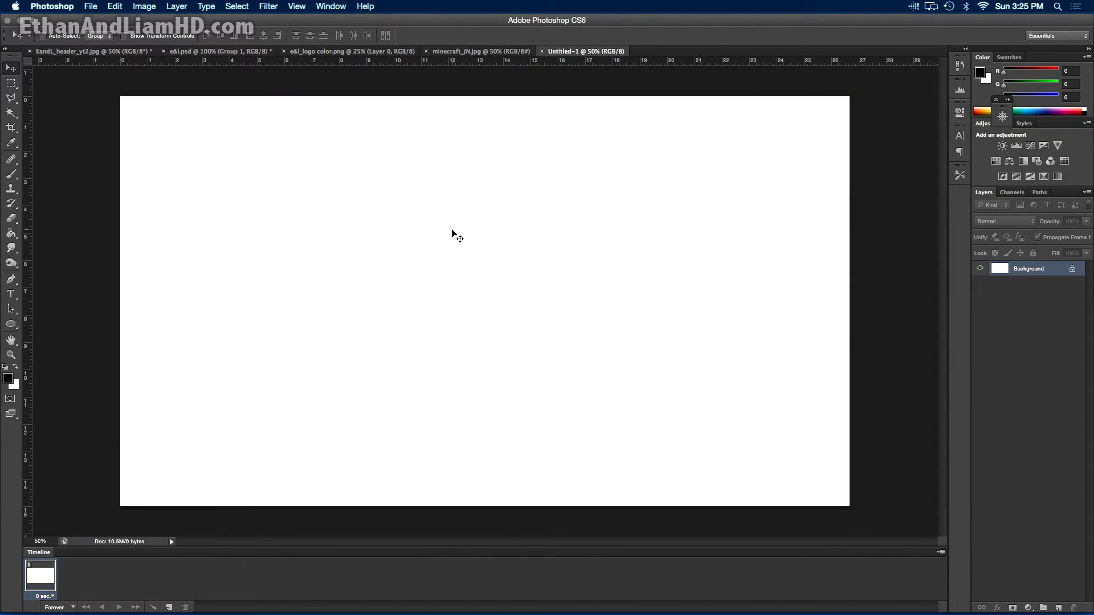
pyautogui.press('super+v')
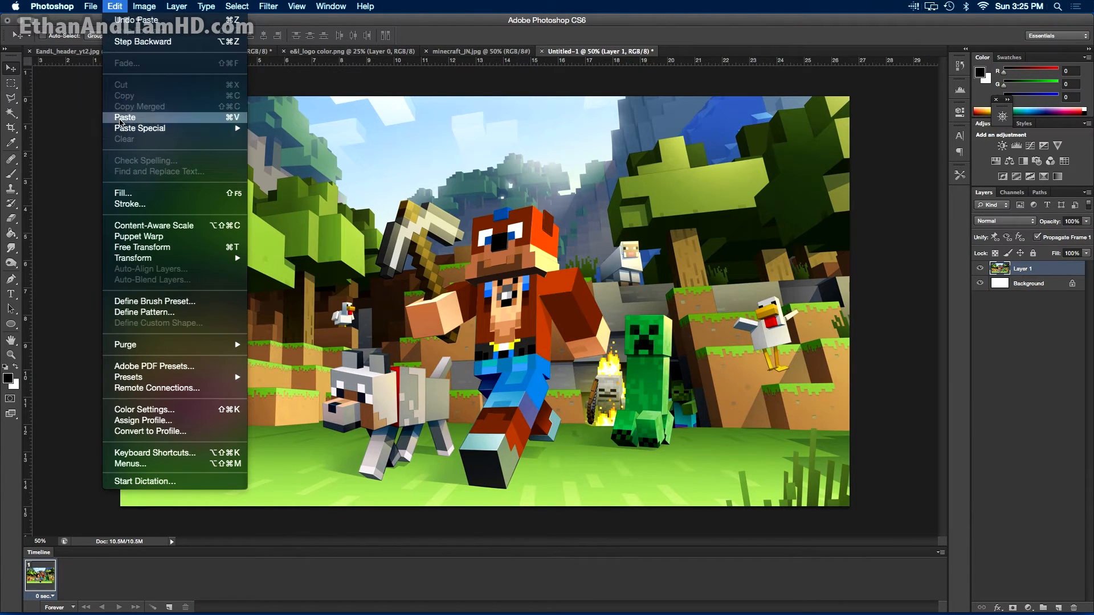
pyautogui.click(716, 37)
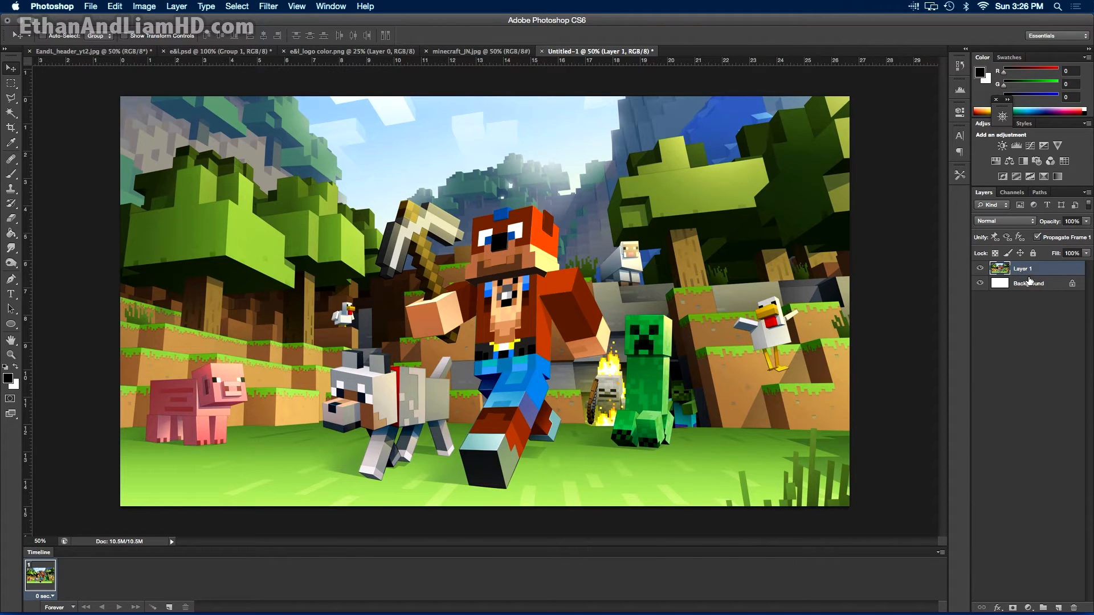
pyautogui.moveTo(645, 222); pyautogui.dragTo(530, 336)
pyautogui.press('super+z')
# Create another new document 1855 pixels wide and 423 pixels high
pyautogui.click(91, 6)
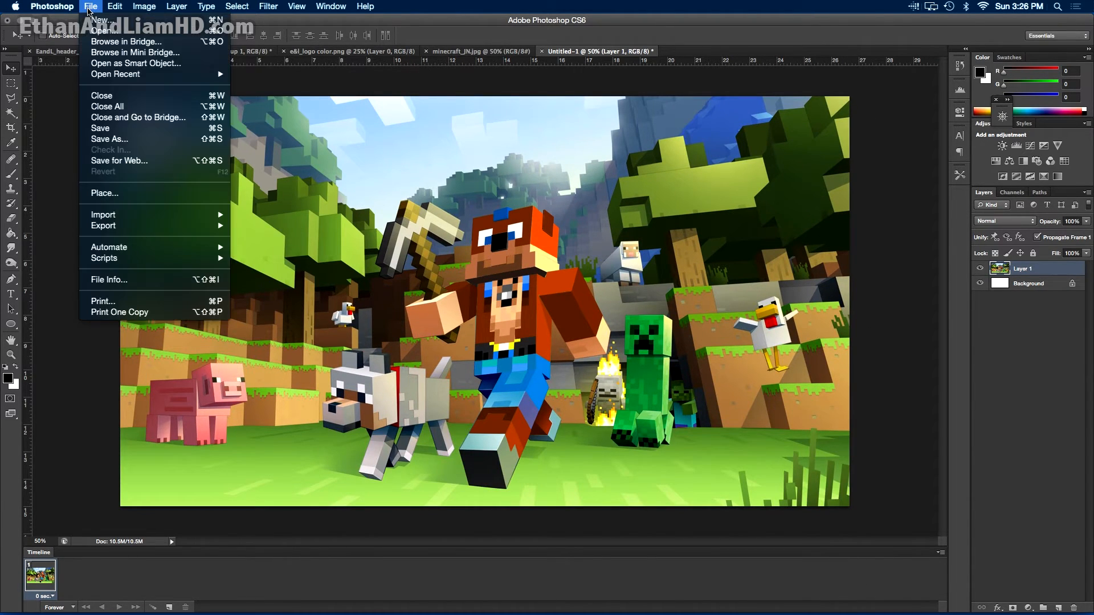
pyautogui.click(98, 21)
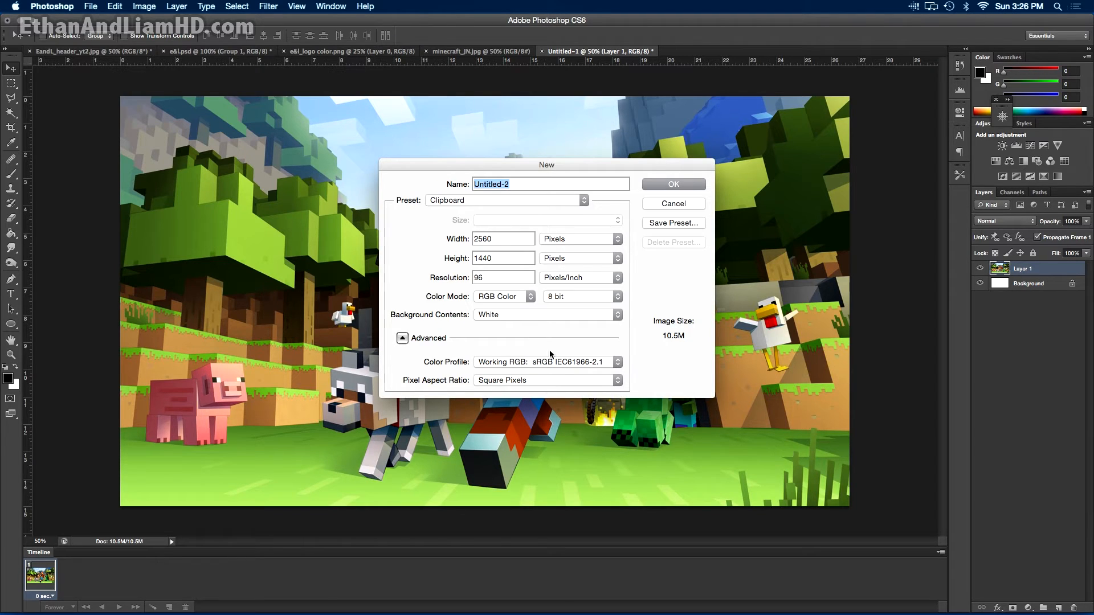
pyautogui.press('Tab')
pyautogui.write('1855')
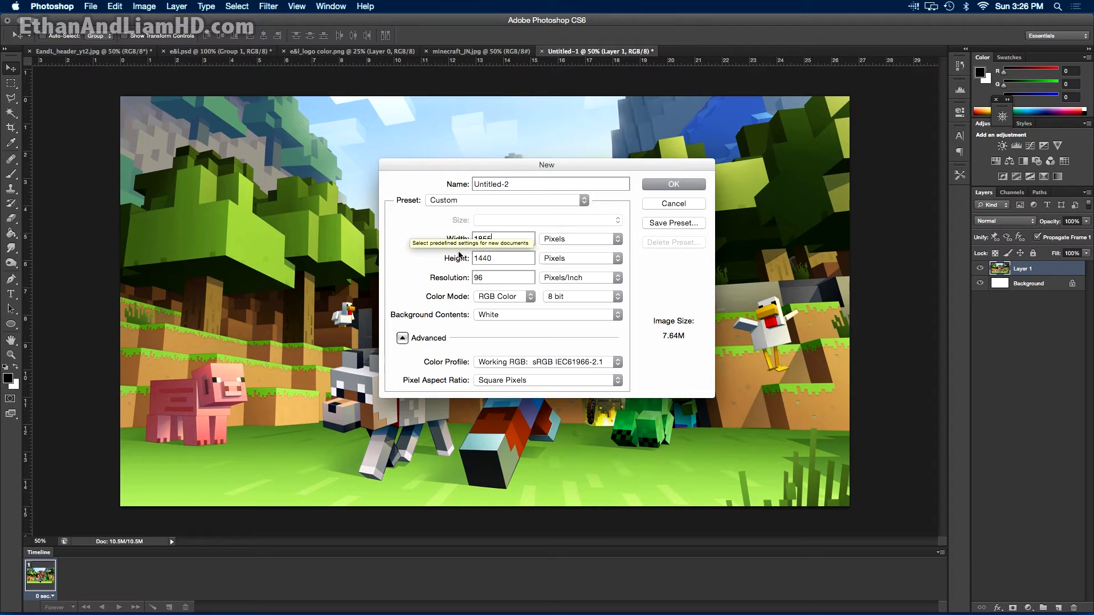
pyautogui.press('Tab')
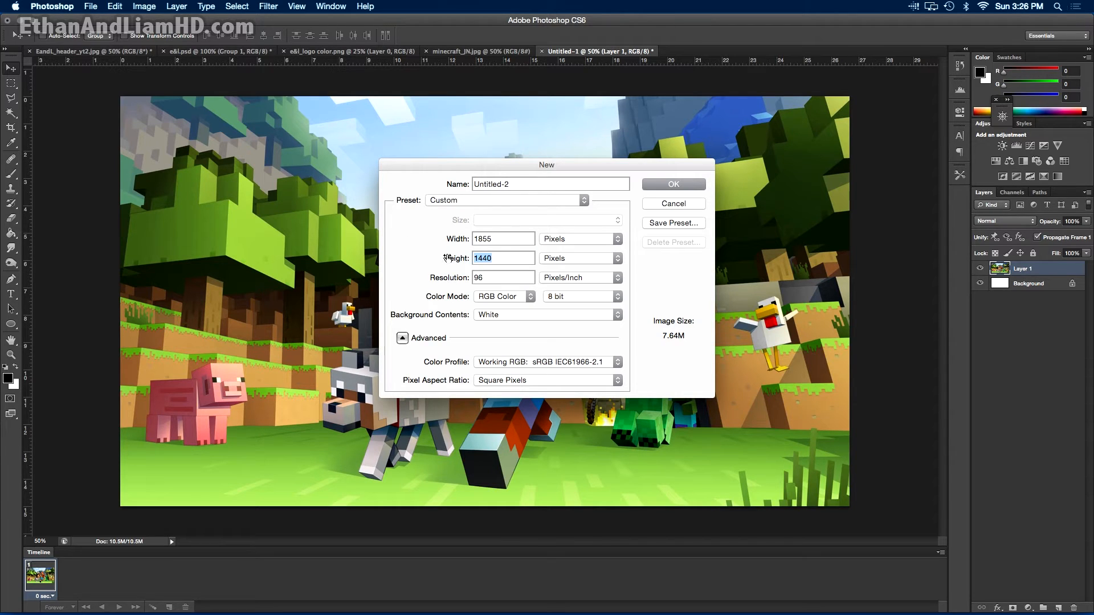
pyautogui.write('423')
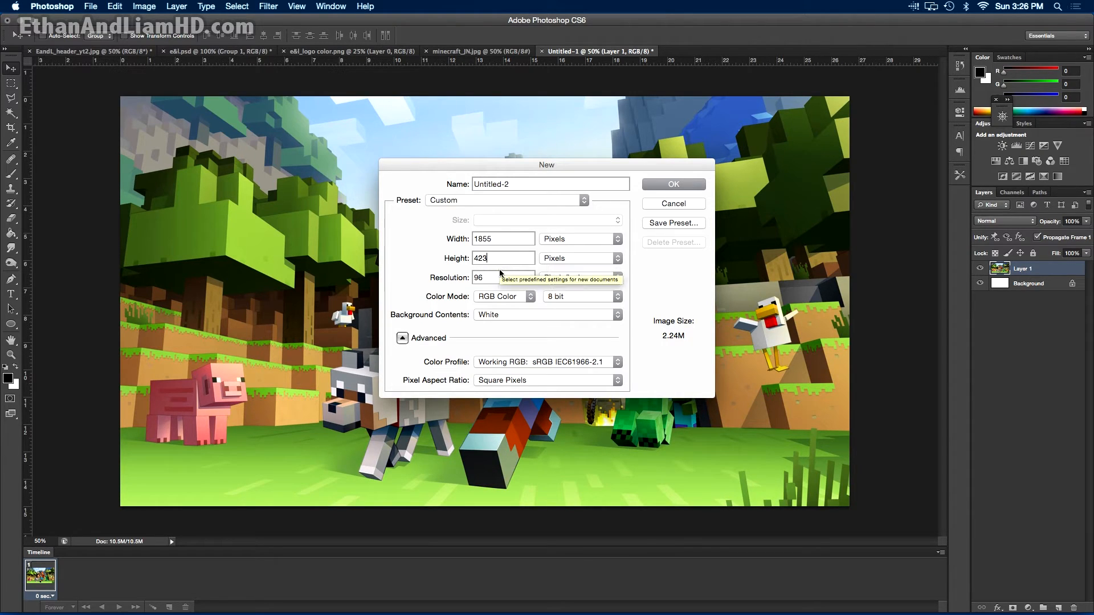
pyautogui.click(673, 185)
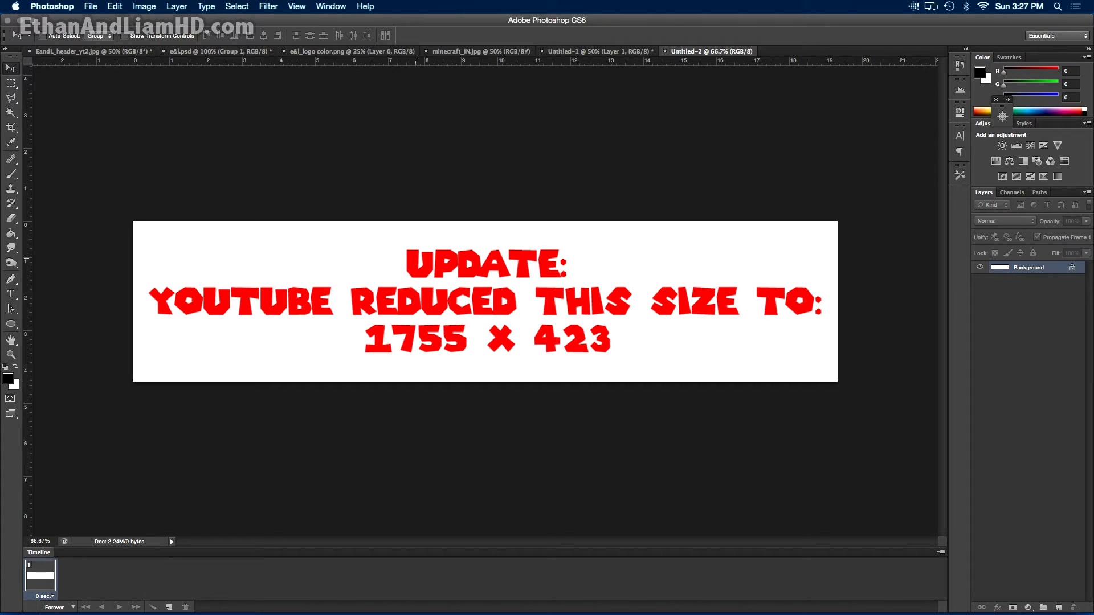
# Copy the whole white Untitled-2 canvas and paste it onto the centre of the Minecraft artwork in Untitled-1
pyautogui.press('super+a')
pyautogui.press('super+c')
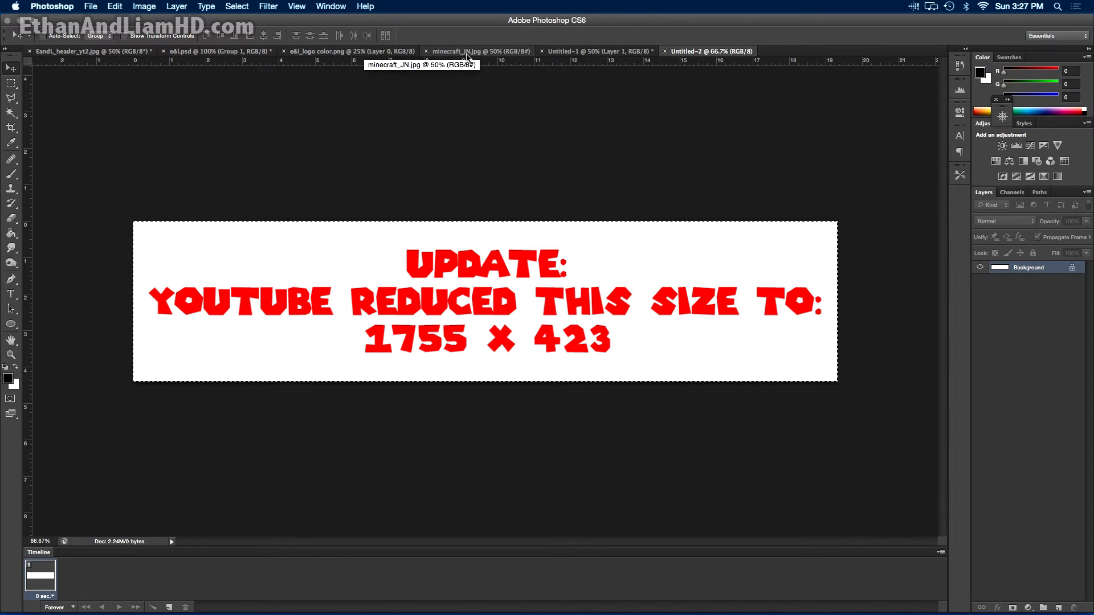
pyautogui.click(575, 51)
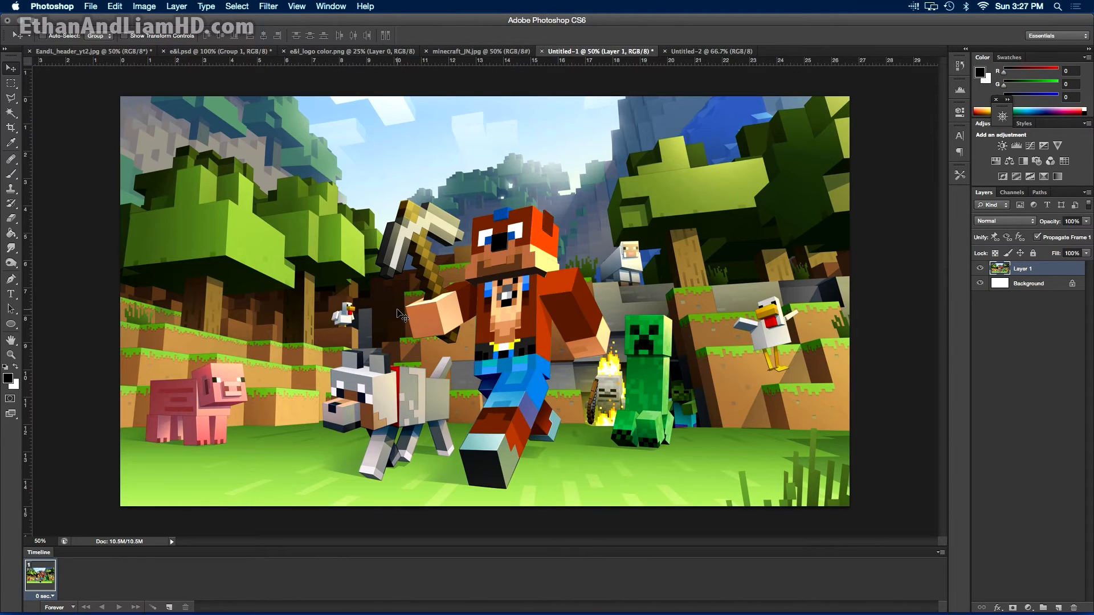
pyautogui.press('super+v')
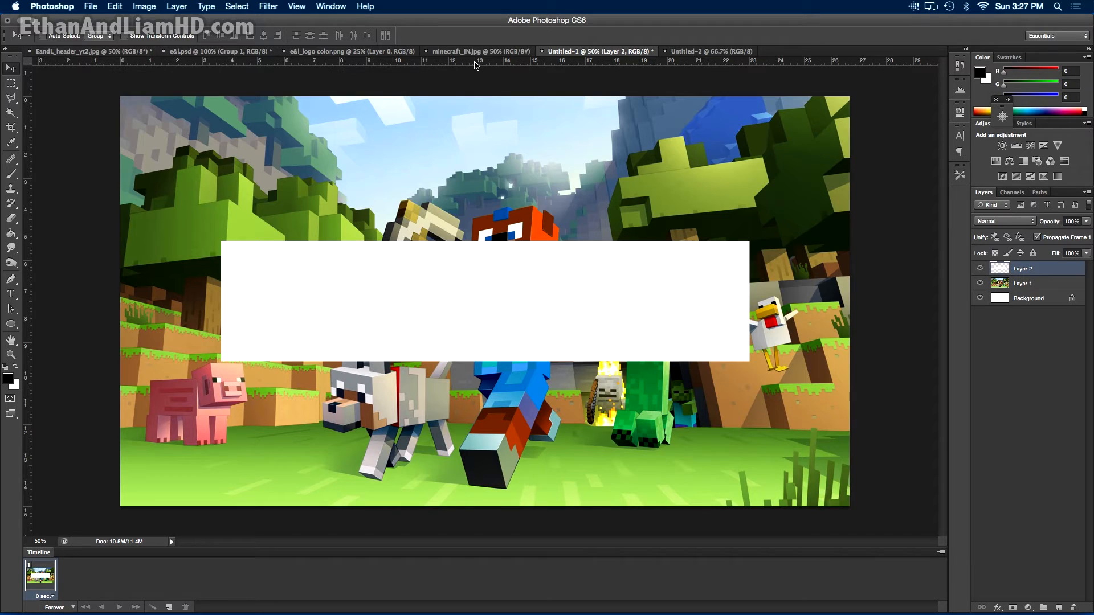
# Place guides along all four edges of the white rectangle and hide its layer, Layer 2
pyautogui.moveTo(474, 65); pyautogui.dragTo(482, 238)
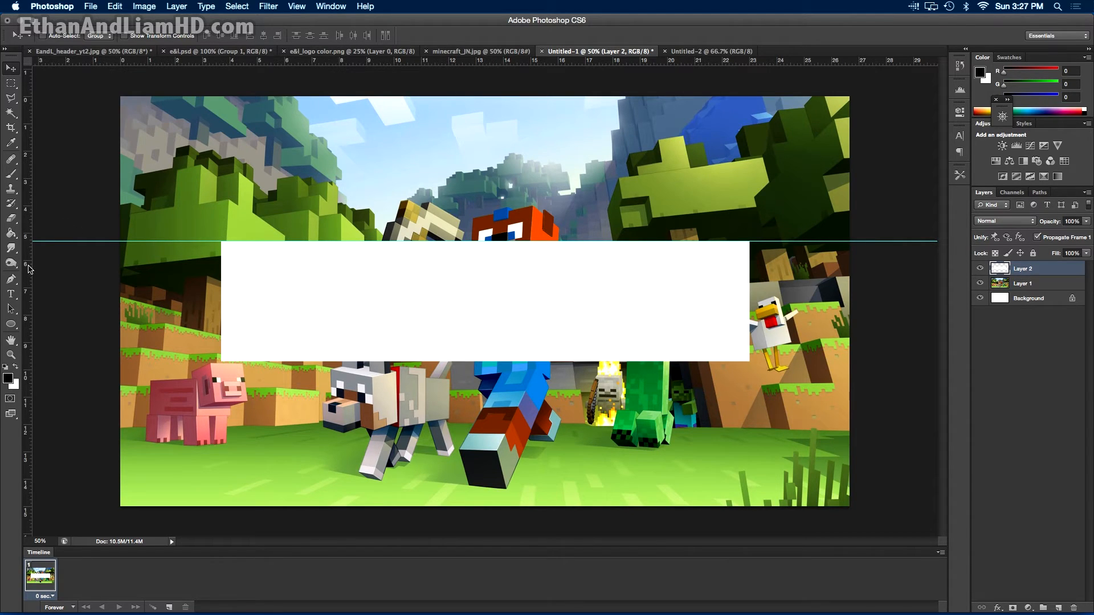
pyautogui.moveTo(30, 278); pyautogui.dragTo(220, 308)
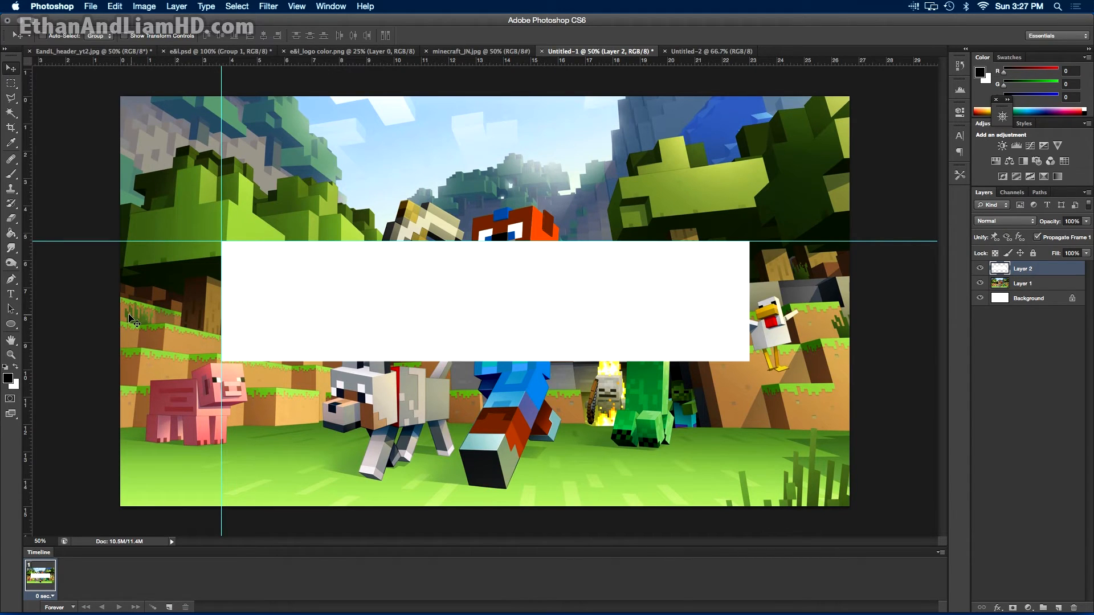
pyautogui.moveTo(29, 312); pyautogui.dragTo(751, 318)
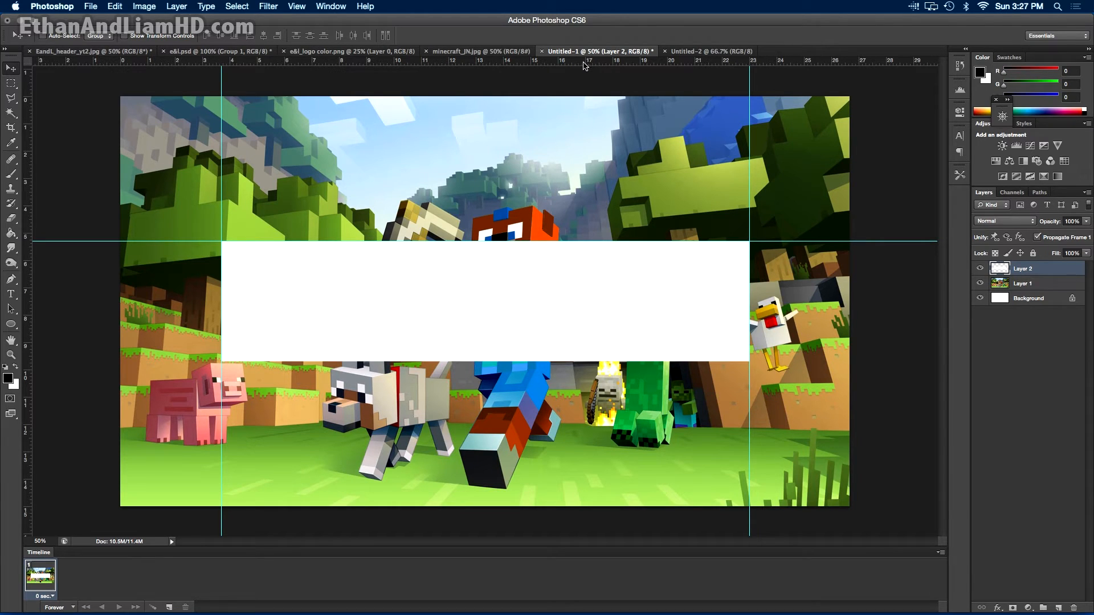
pyautogui.moveTo(574, 64); pyautogui.dragTo(561, 361)
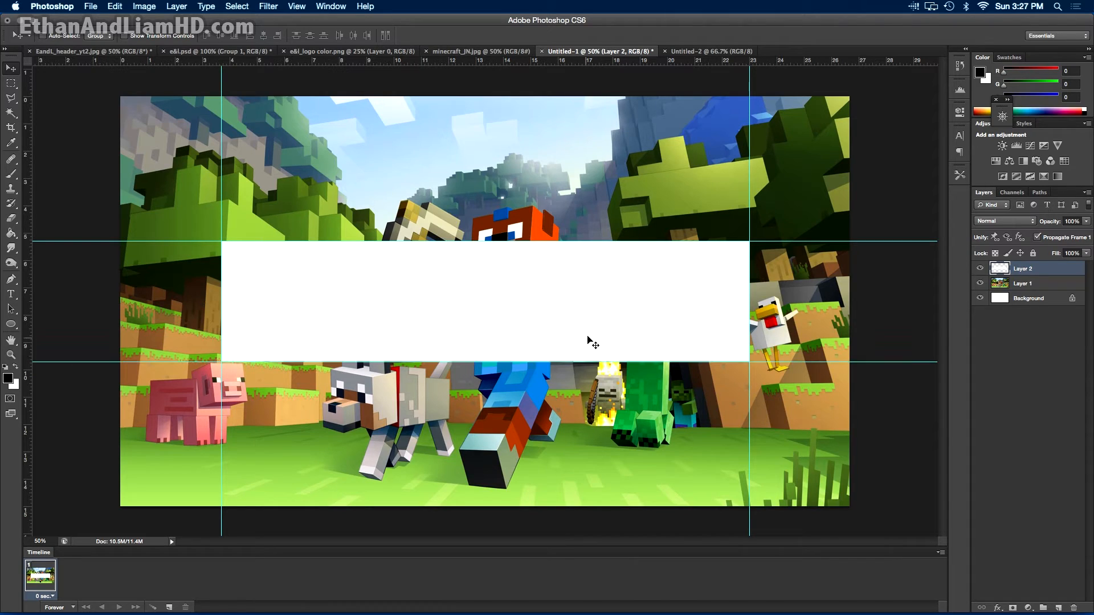
pyautogui.click(980, 269)
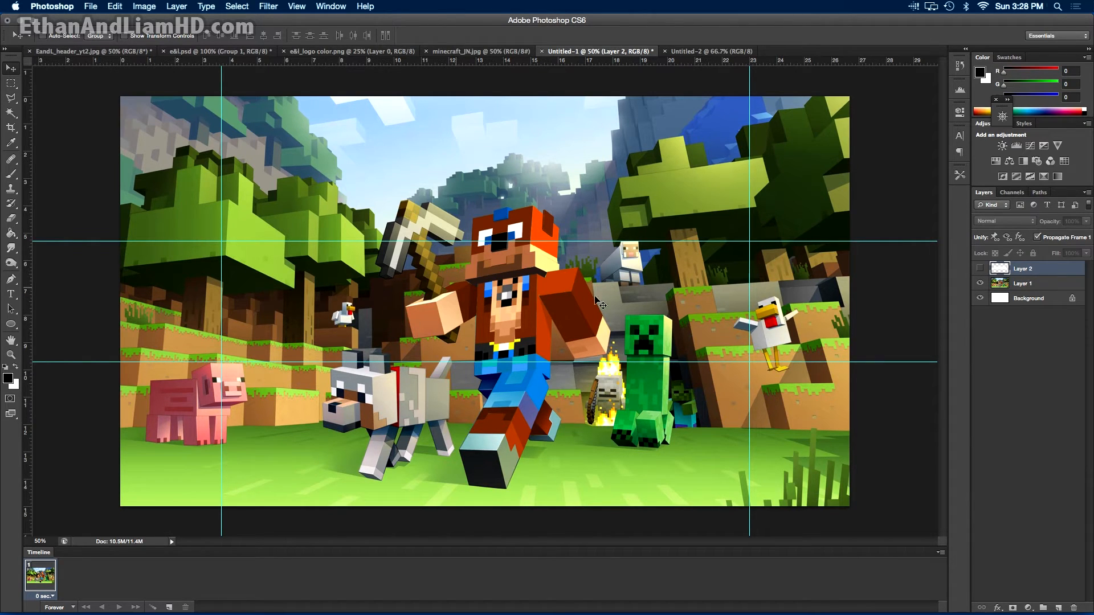
# Add the text "Gameplay | Reviews | Vlog" in the Minecraft font and move it to the middle of the guided safe area
pyautogui.click(10, 295)
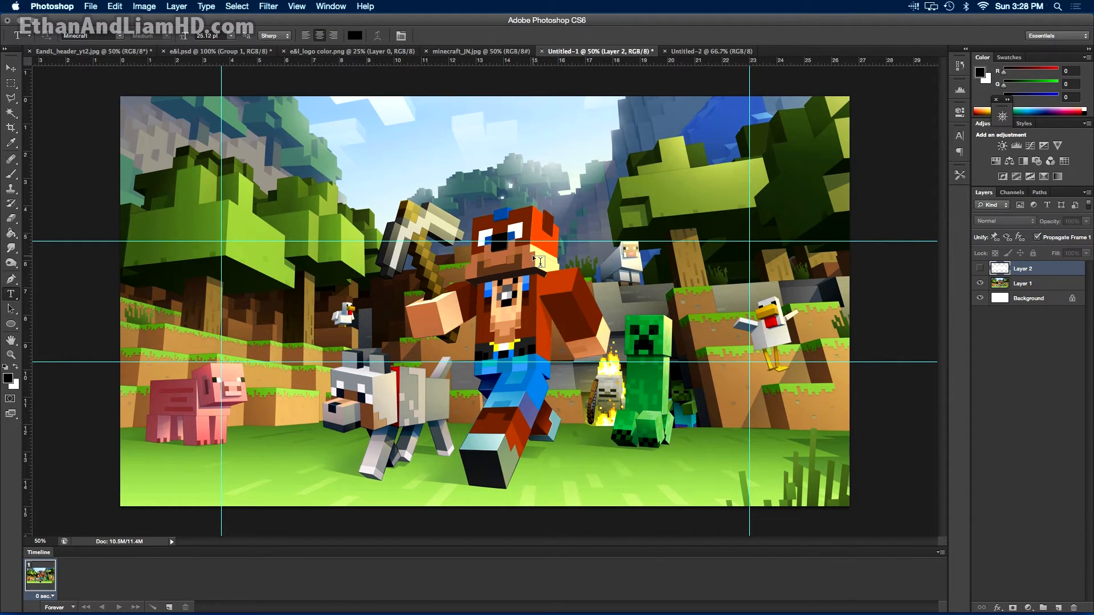
pyautogui.click(295, 309)
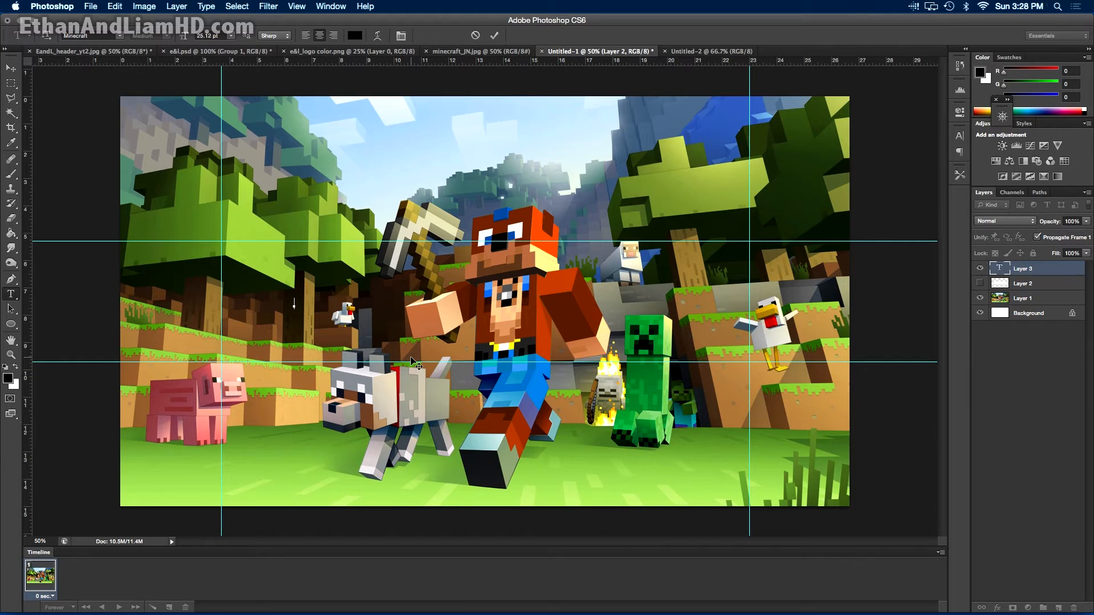
pyautogui.write('eplay')
pyautogui.write(' |  Reviews | Vlo')
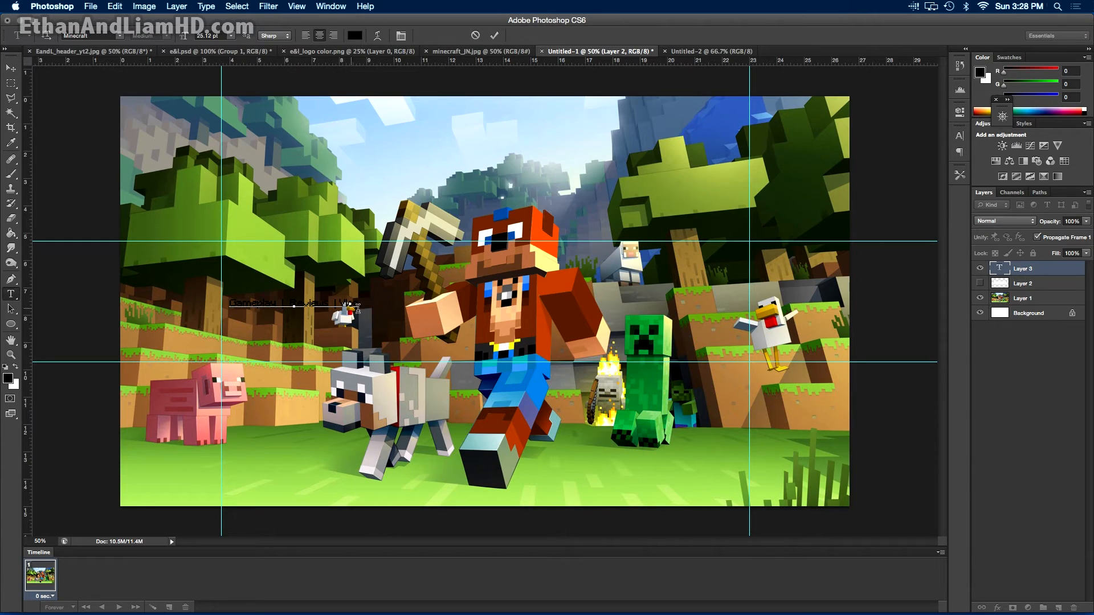
pyautogui.click(10, 69)
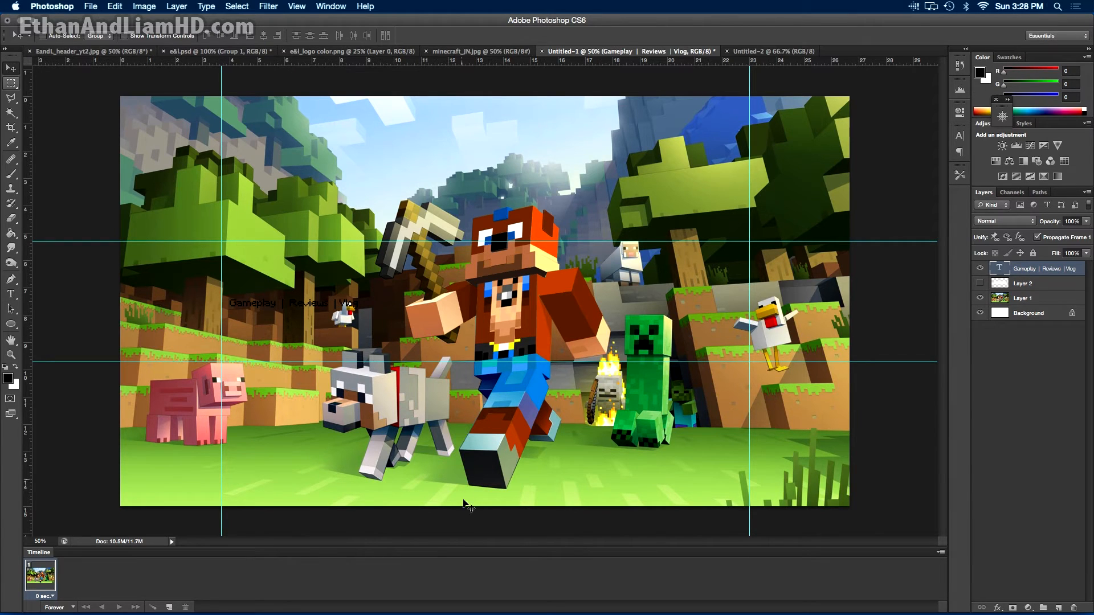
pyautogui.moveTo(329, 306); pyautogui.dragTo(510, 309)
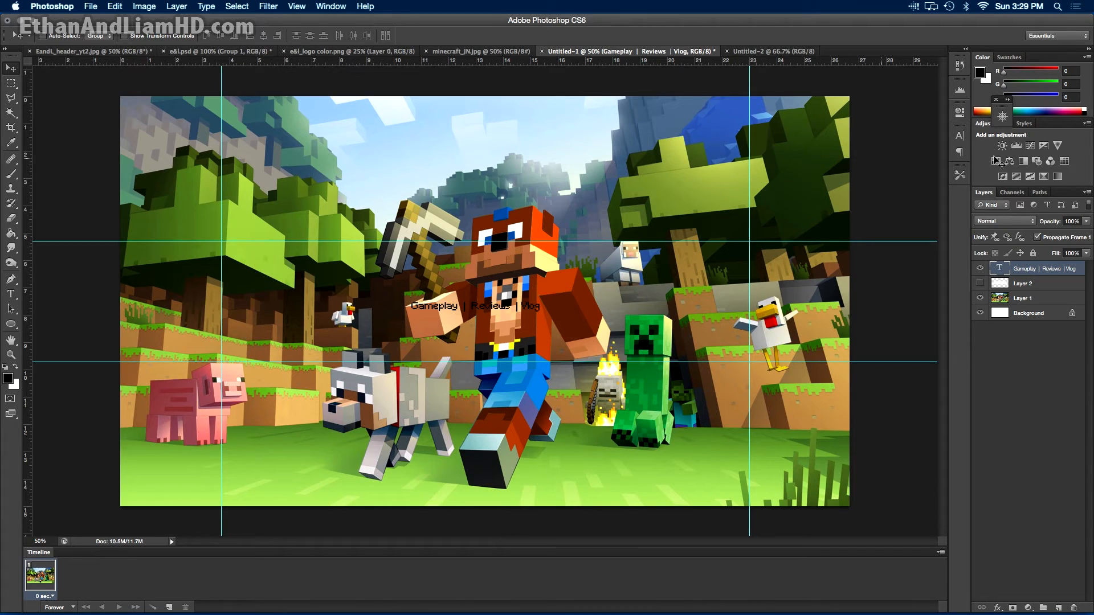
# Set the font size of the "Gameplay | Reviews | Vlog" text to 72 pt
pyautogui.click(960, 136)
pyautogui.click(880, 160)
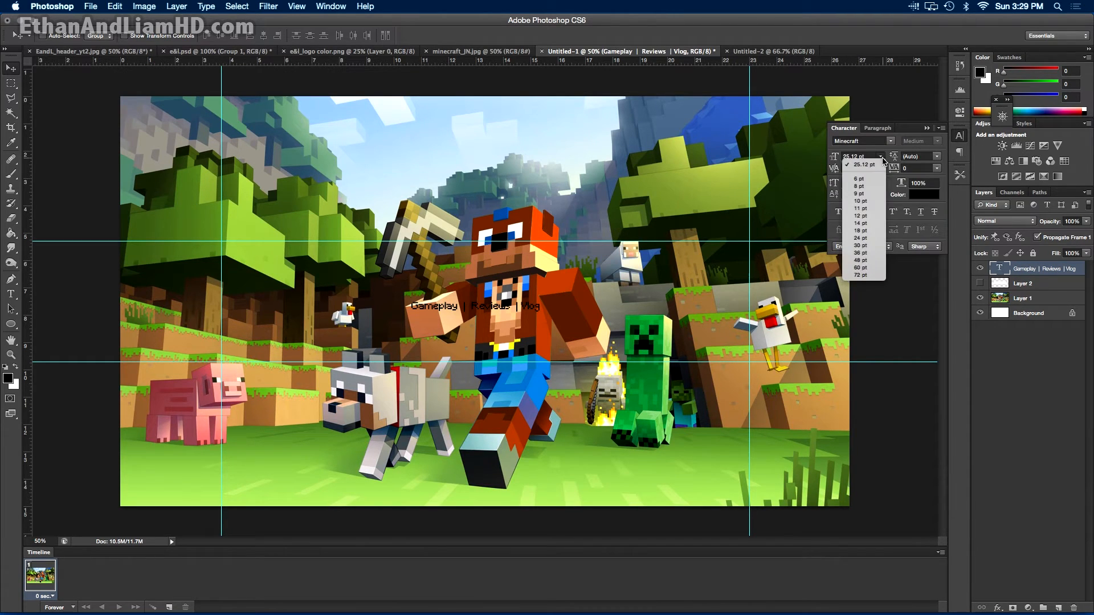
pyautogui.click(862, 282)
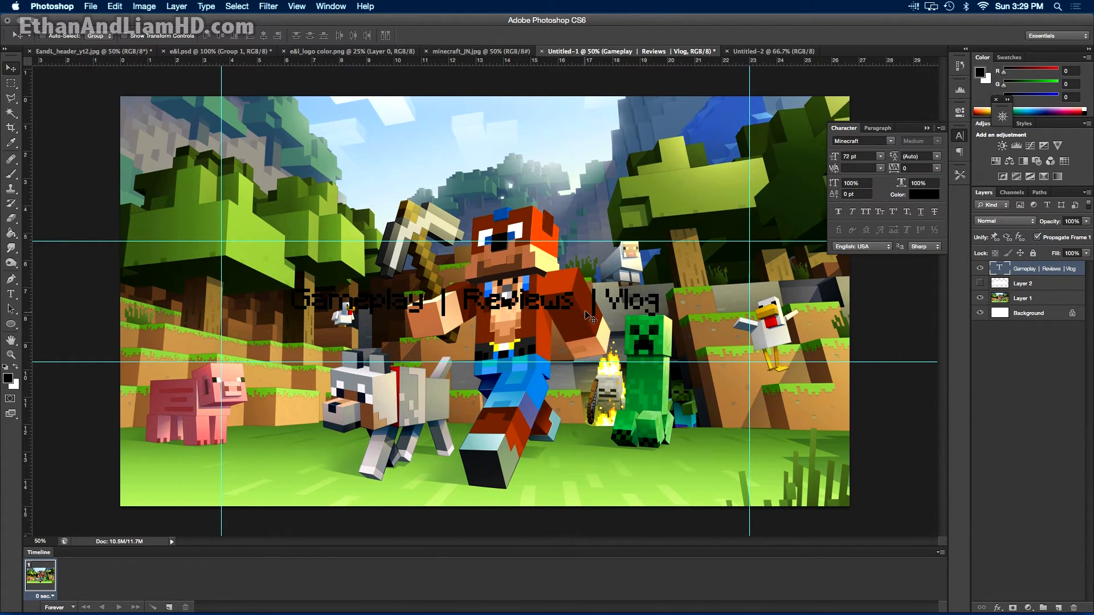
# Scale the text proportionally to about 100 pt so it nearly spans the vertical guides, and centre it within the safe area
pyautogui.moveTo(571, 299); pyautogui.dragTo(547, 298)
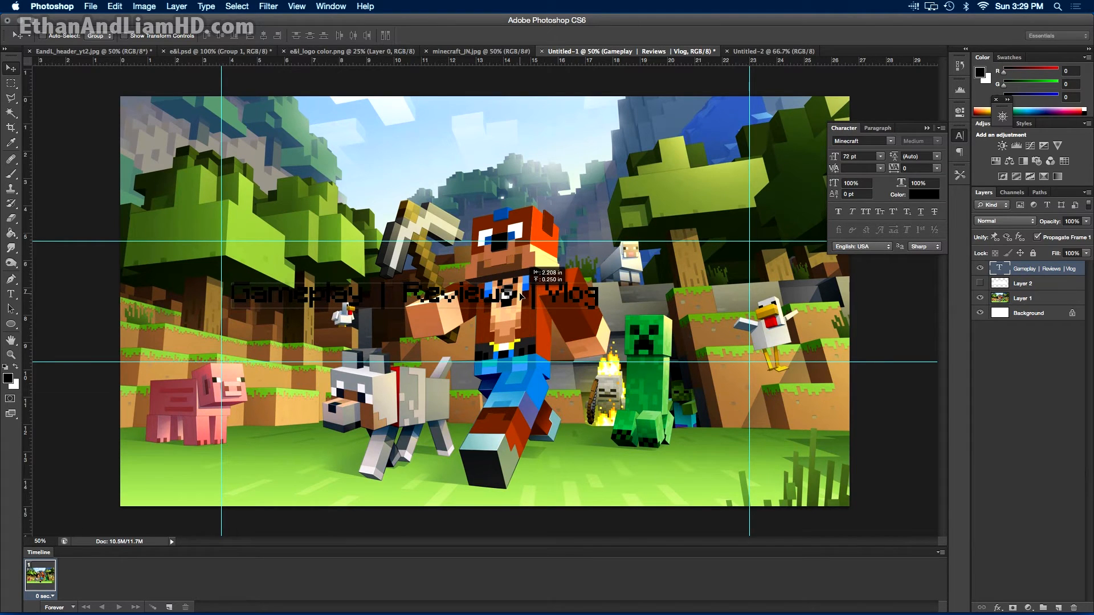
pyautogui.hotkey('ctrl', 't')
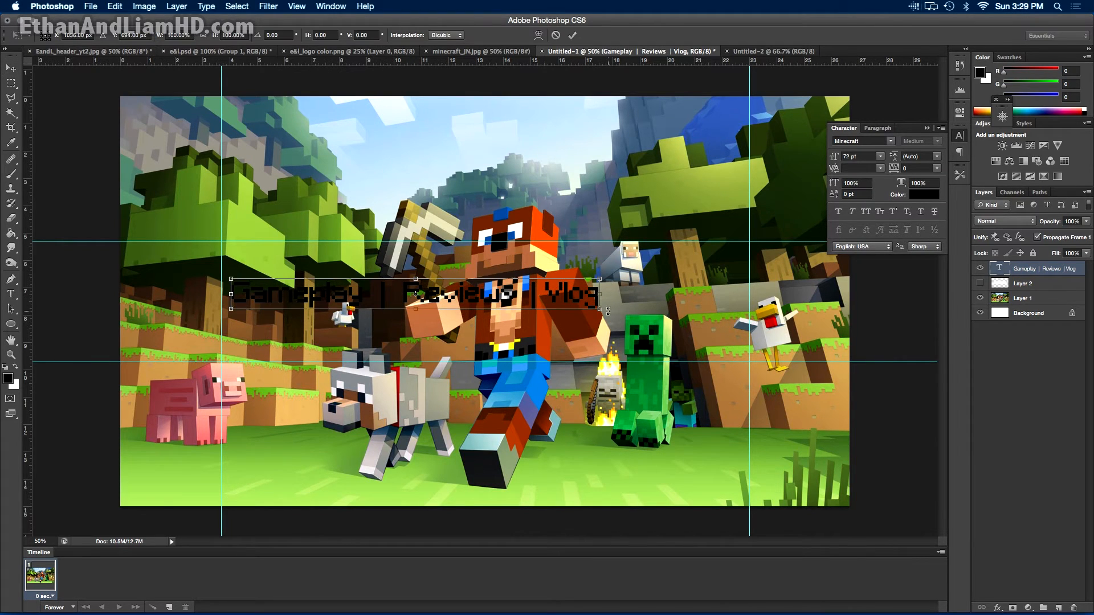
pyautogui.moveTo(600, 311); pyautogui.dragTo(742, 321)
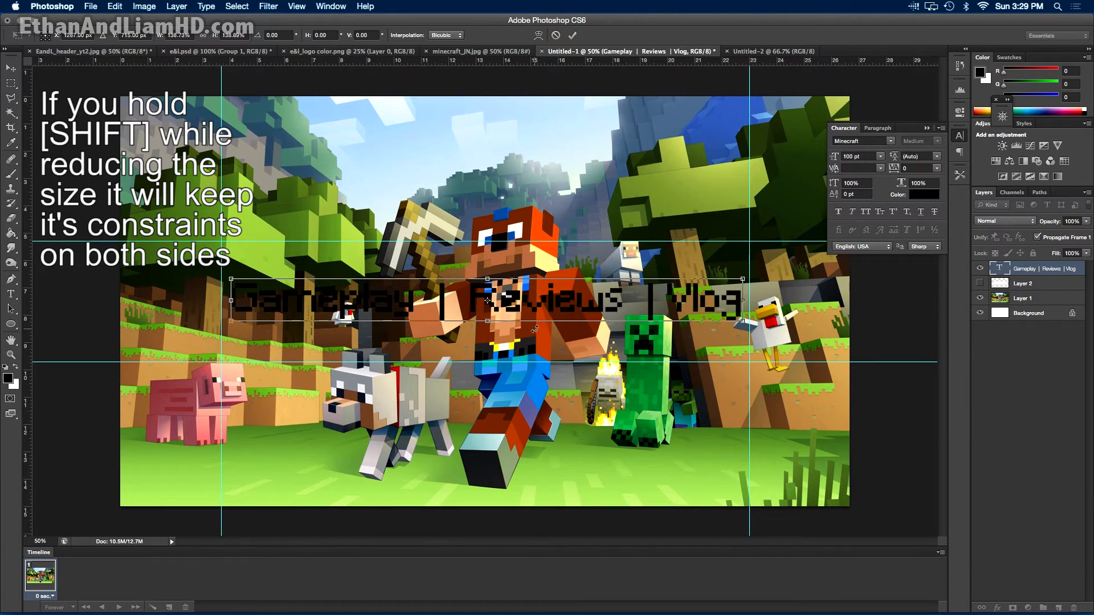
pyautogui.moveTo(538, 310); pyautogui.dragTo(535, 314)
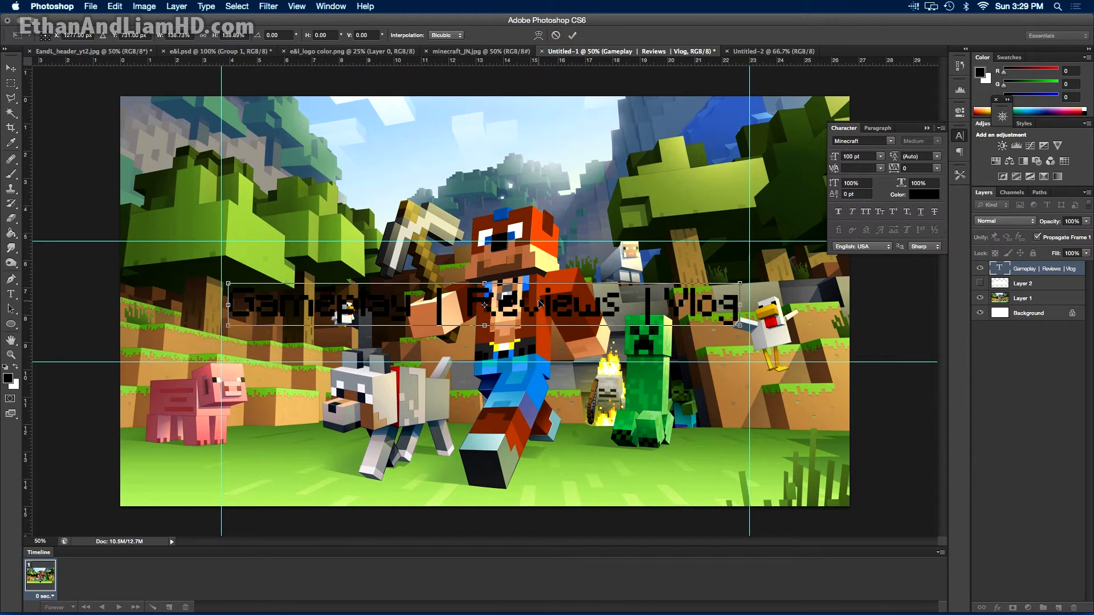
pyautogui.press('Return')
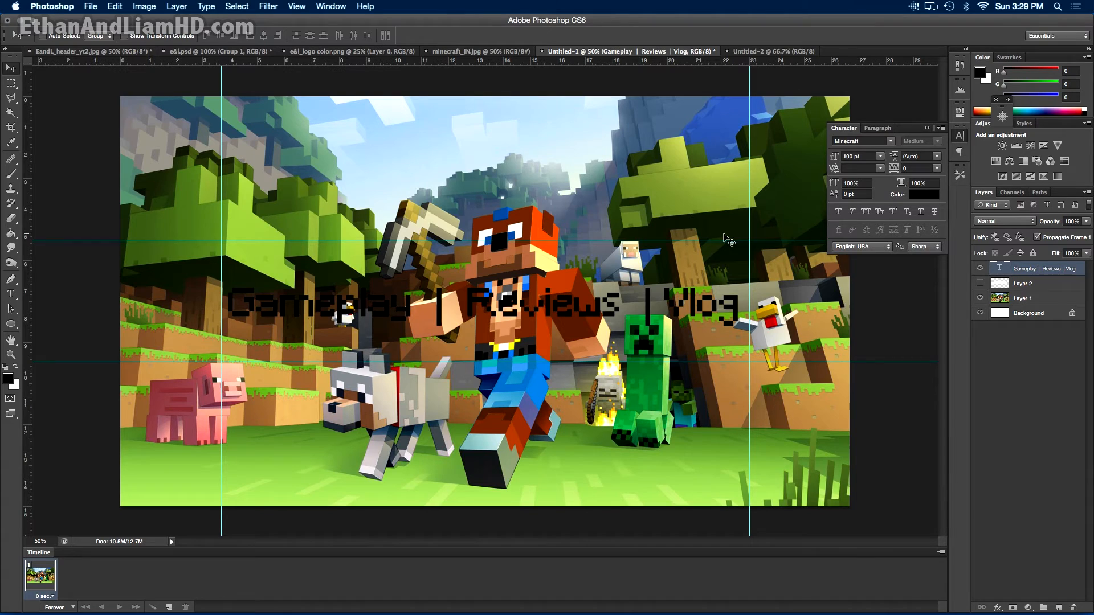
# Change the text color to white (ffffff)
pyautogui.click(922, 196)
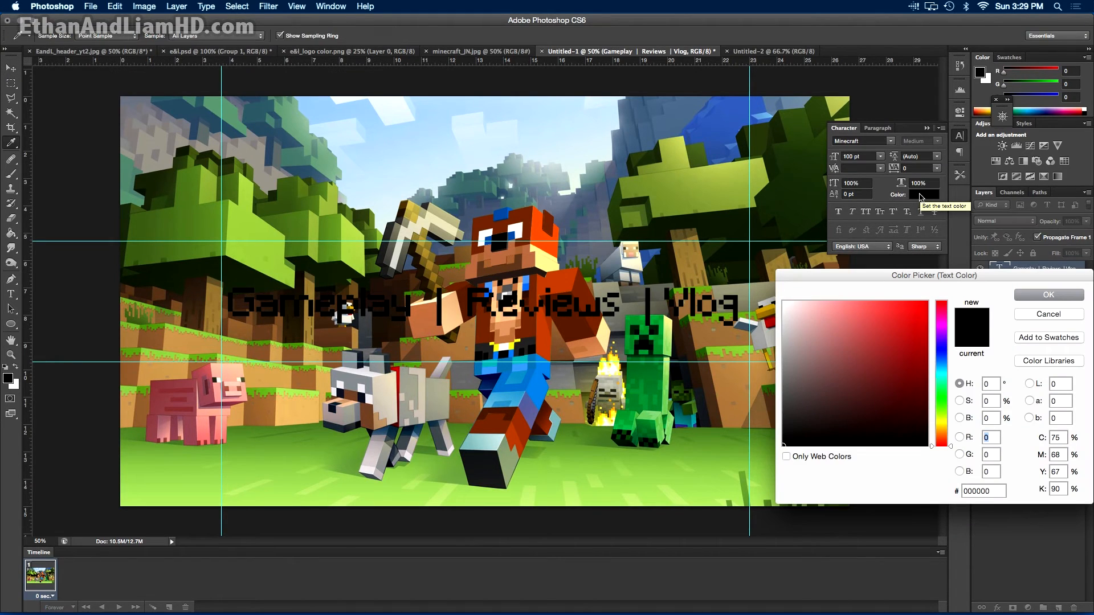
pyautogui.moveTo(802, 345); pyautogui.dragTo(782, 300)
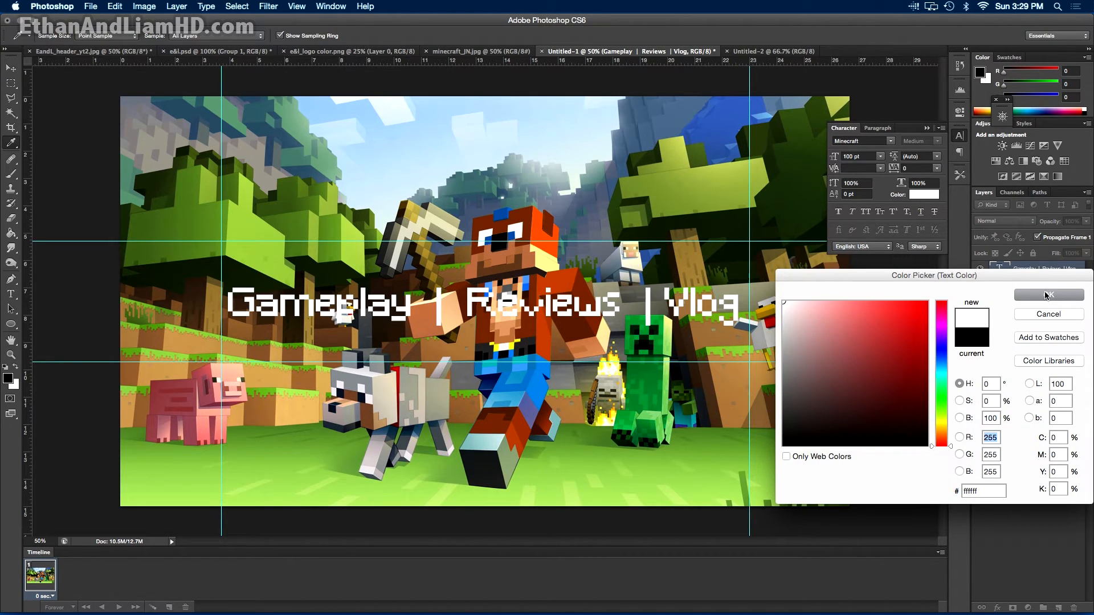
pyautogui.click(1046, 294)
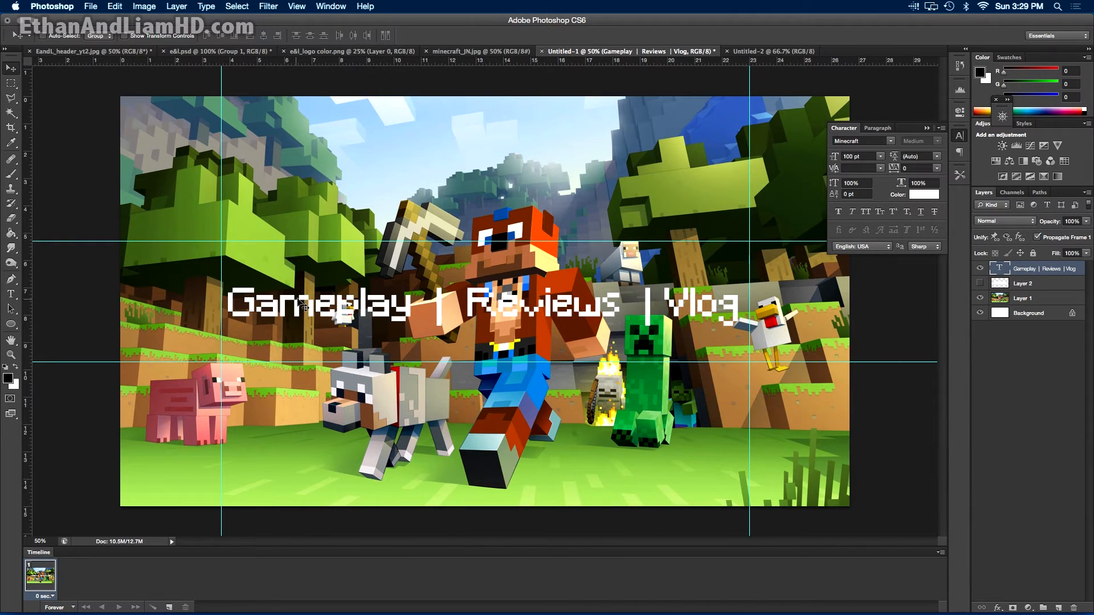
# Try a black 7 px outside Stroke layer style on the text, and turn it off again
pyautogui.doubleClick(1078, 276)
pyautogui.click(735, 388)
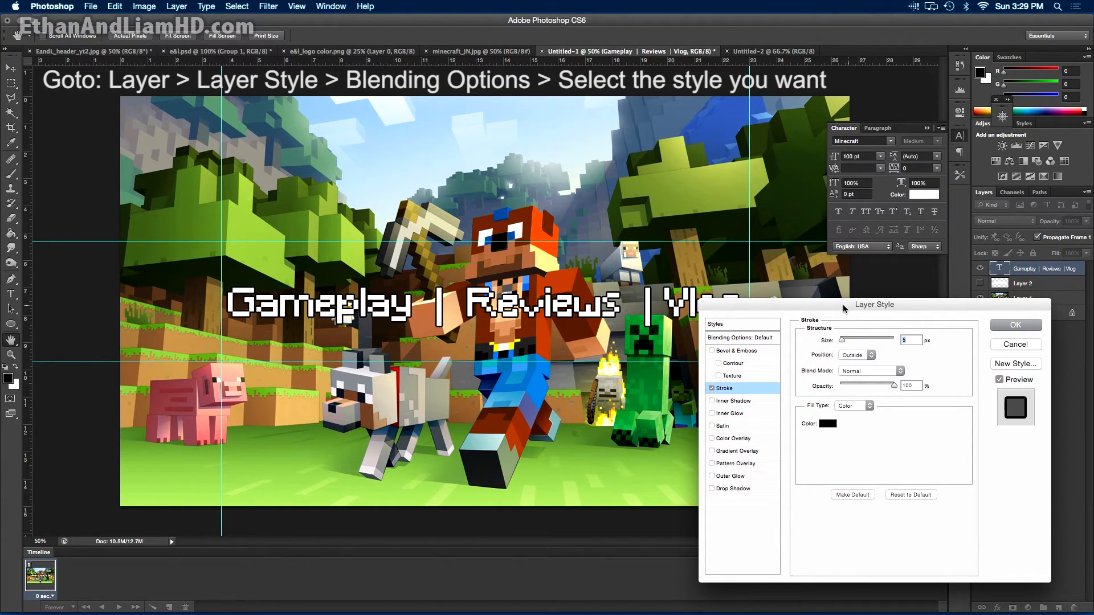
pyautogui.moveTo(842, 304); pyautogui.dragTo(838, 350)
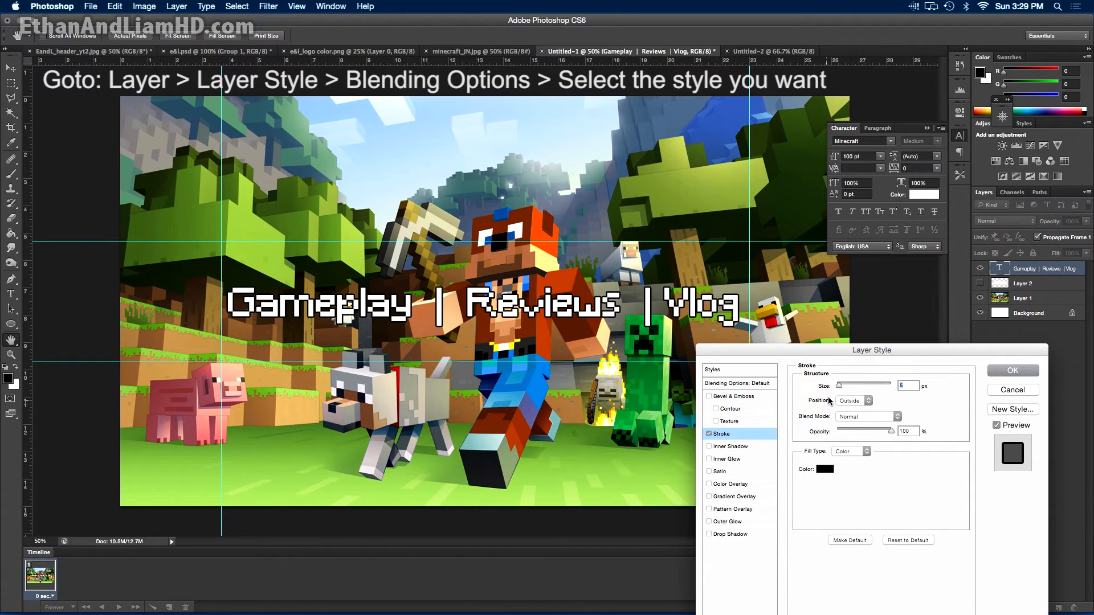
pyautogui.moveTo(839, 392); pyautogui.dragTo(842, 389)
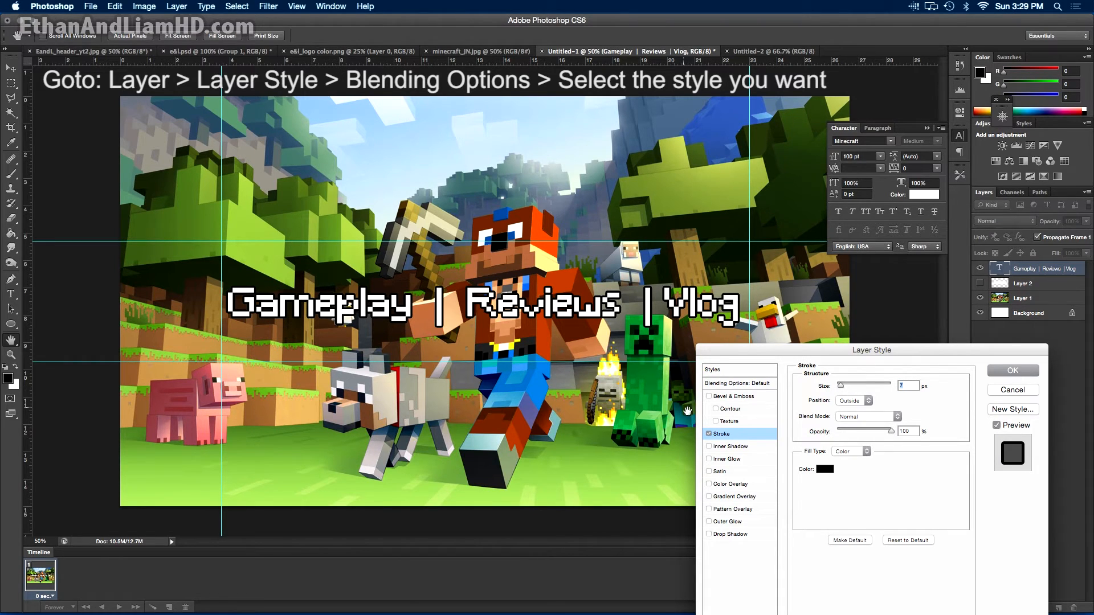
pyautogui.click(709, 435)
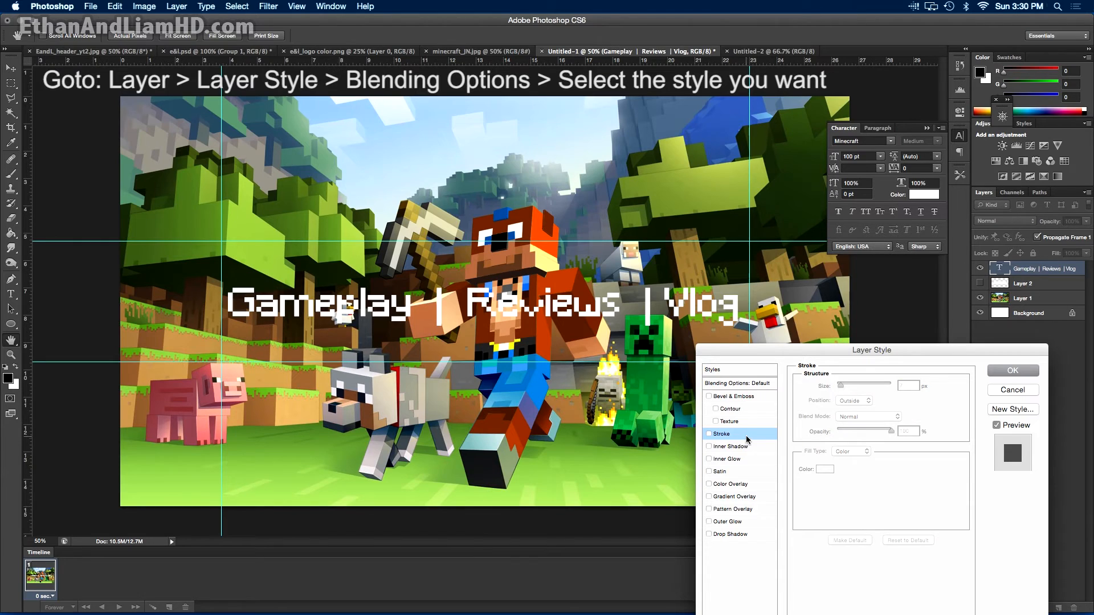
# Enable an Outer Glow on the text layer, try green as its color, and settle on red (ff0000)
pyautogui.click(757, 522)
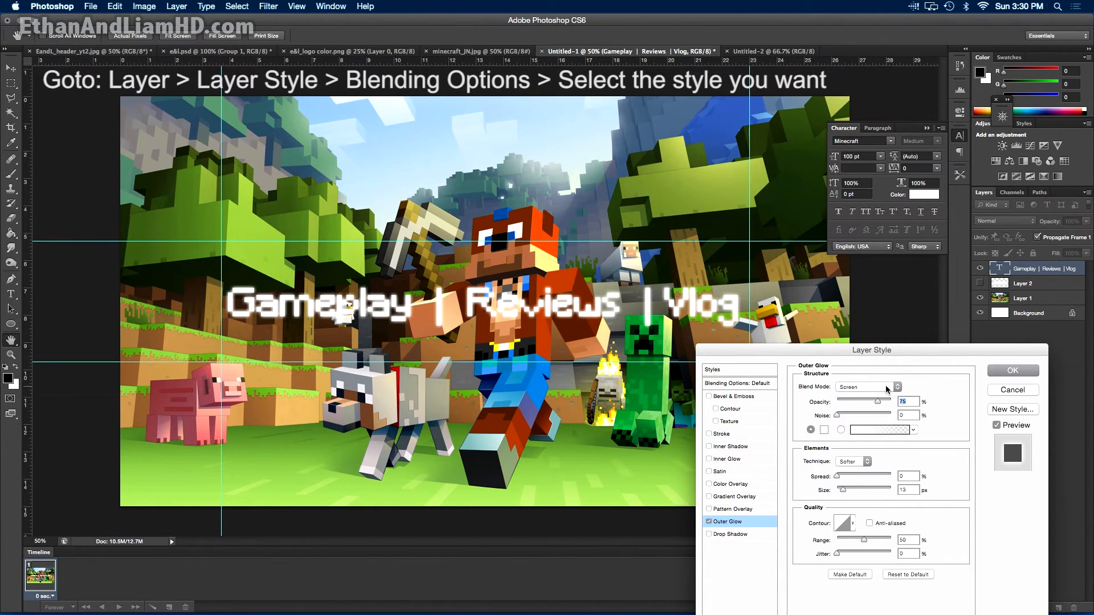
pyautogui.click(824, 430)
pyautogui.moveTo(909, 324); pyautogui.dragTo(970, 271)
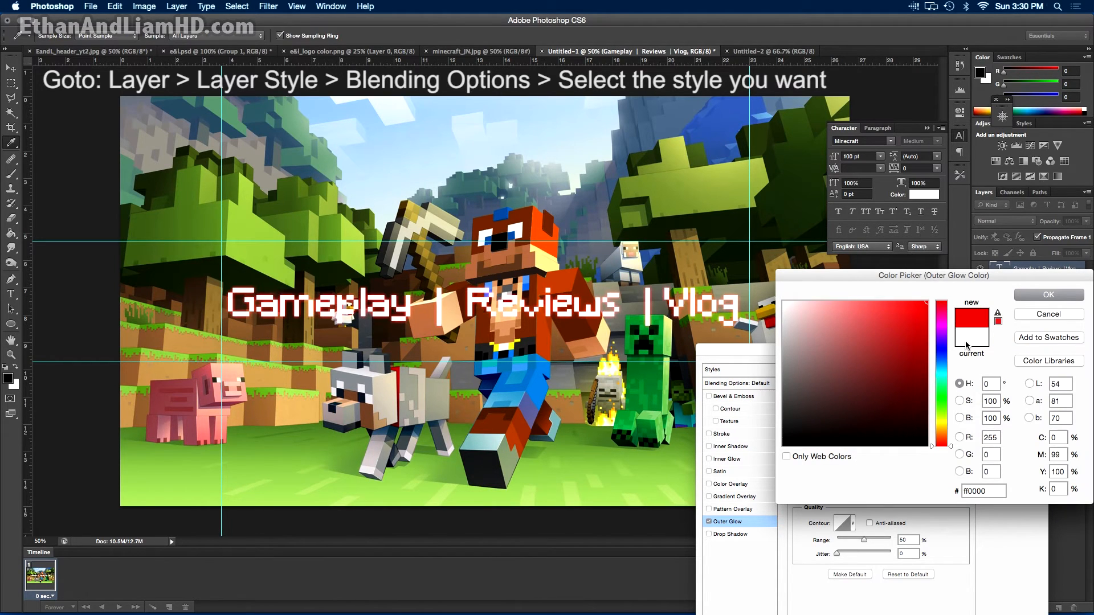
pyautogui.click(942, 399)
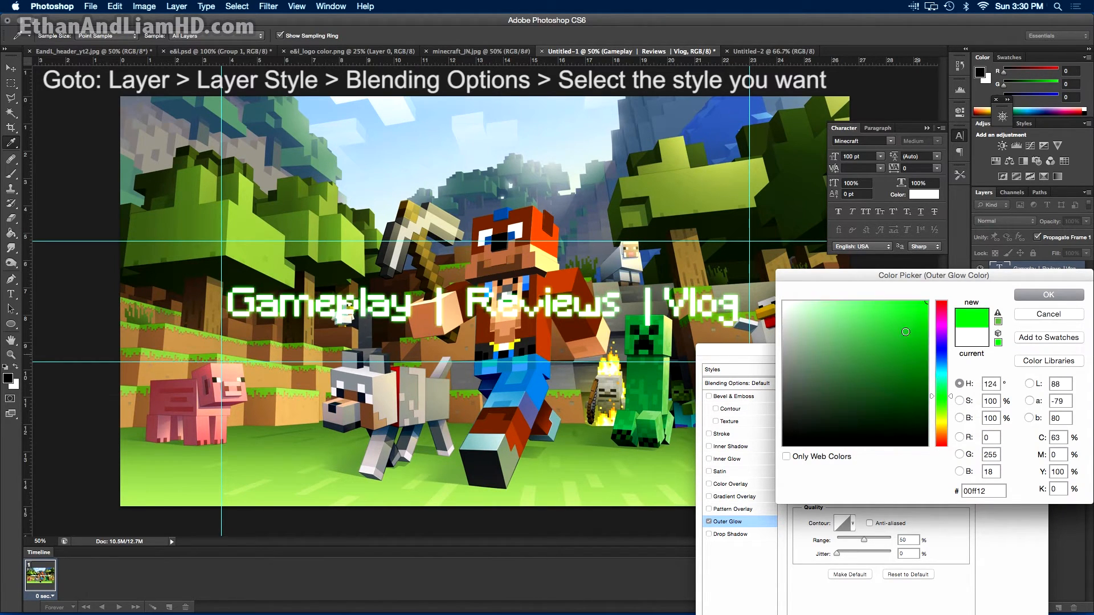
pyautogui.click(945, 303)
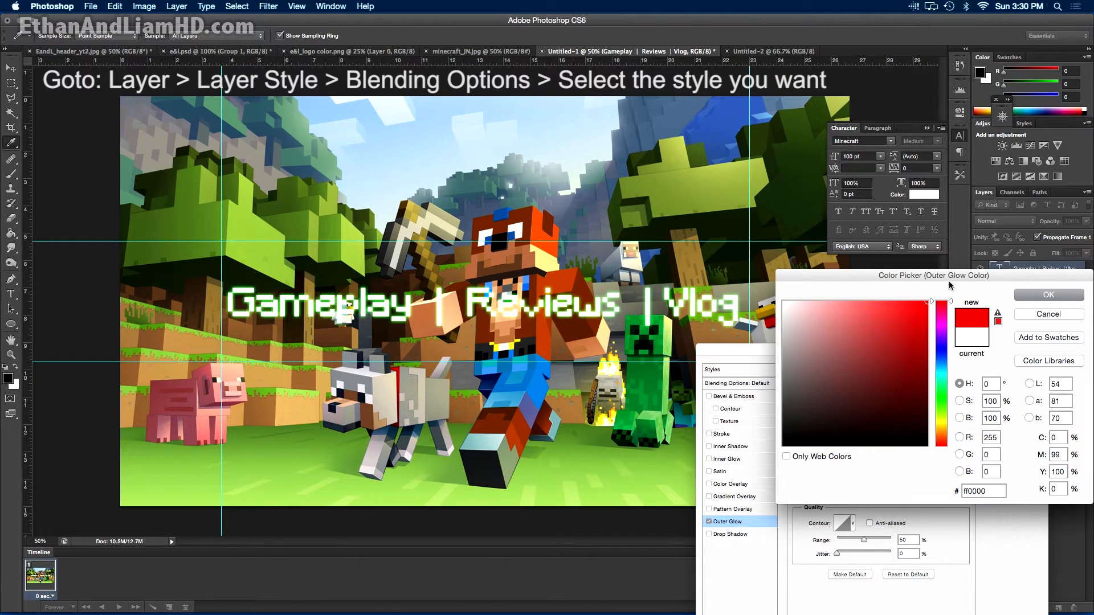
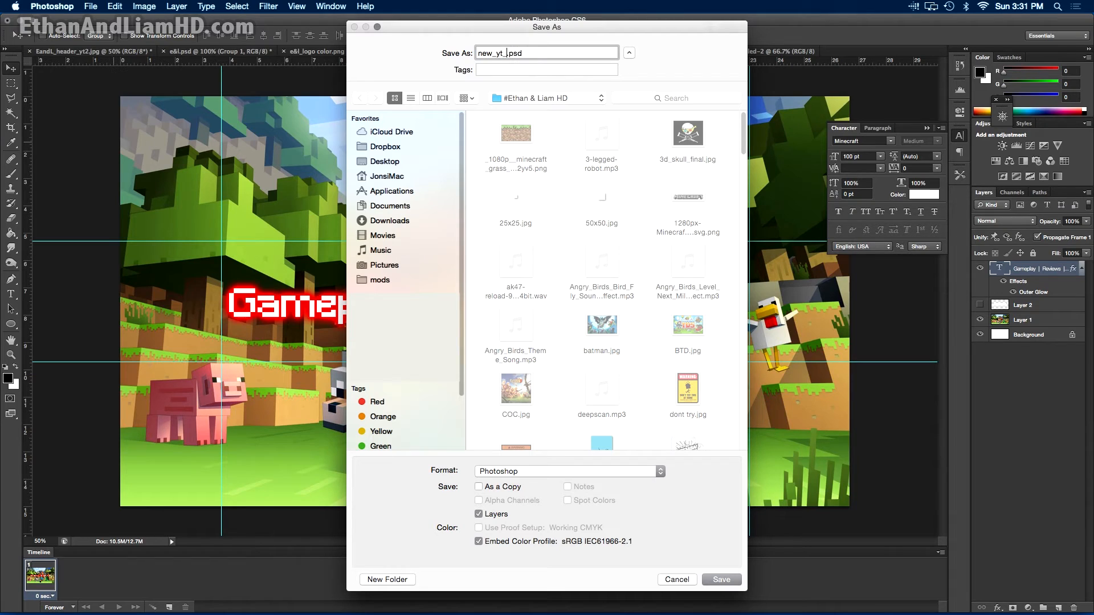
# Save a JPEG copy of the banner as new_yt_header.jpg in the #Ethan & Liam HD folder at maximum quality 12
pyautogui.write('header')
pyautogui.click(556, 473)
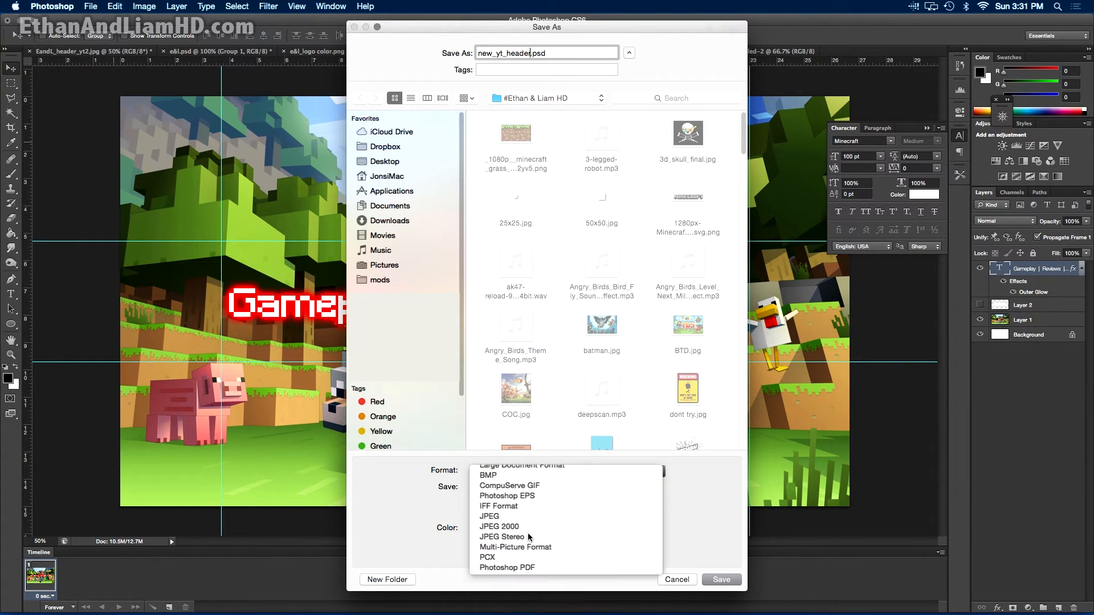
pyautogui.click(528, 533)
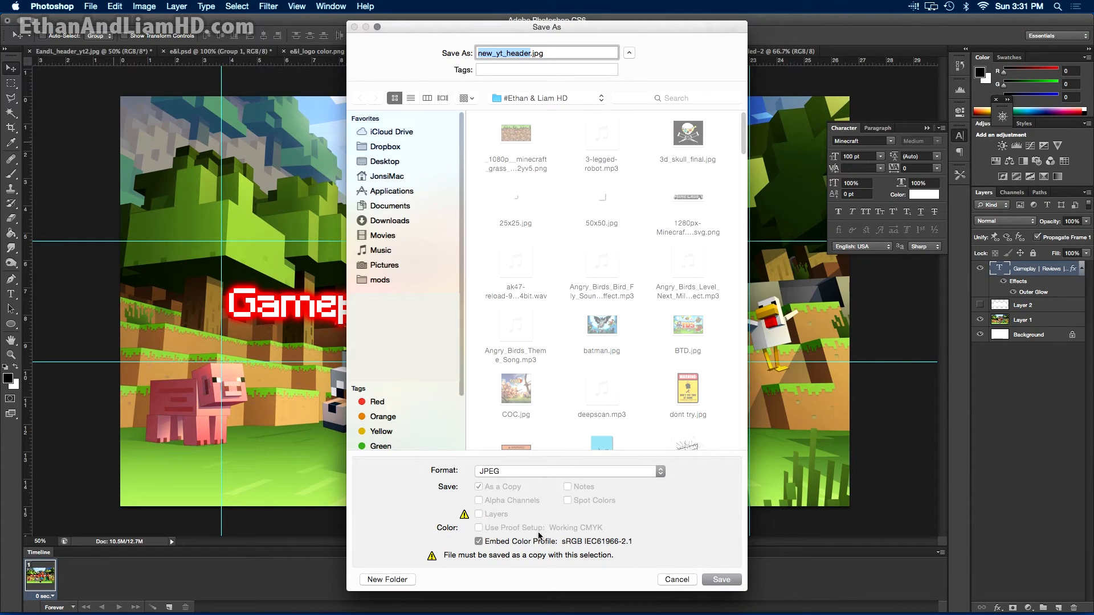
pyautogui.click(721, 580)
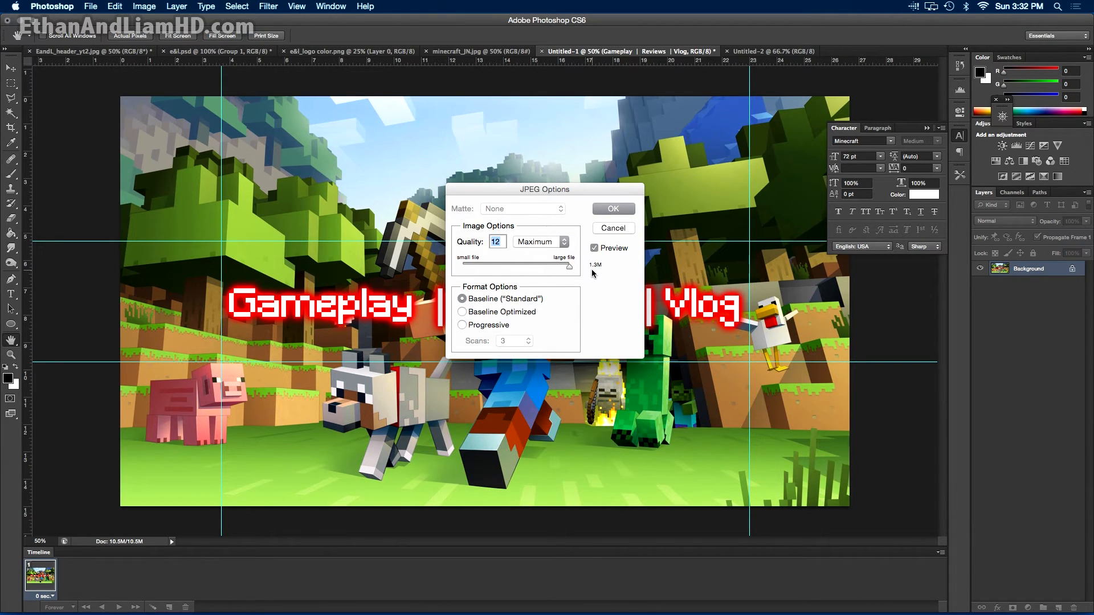
pyautogui.click(611, 210)
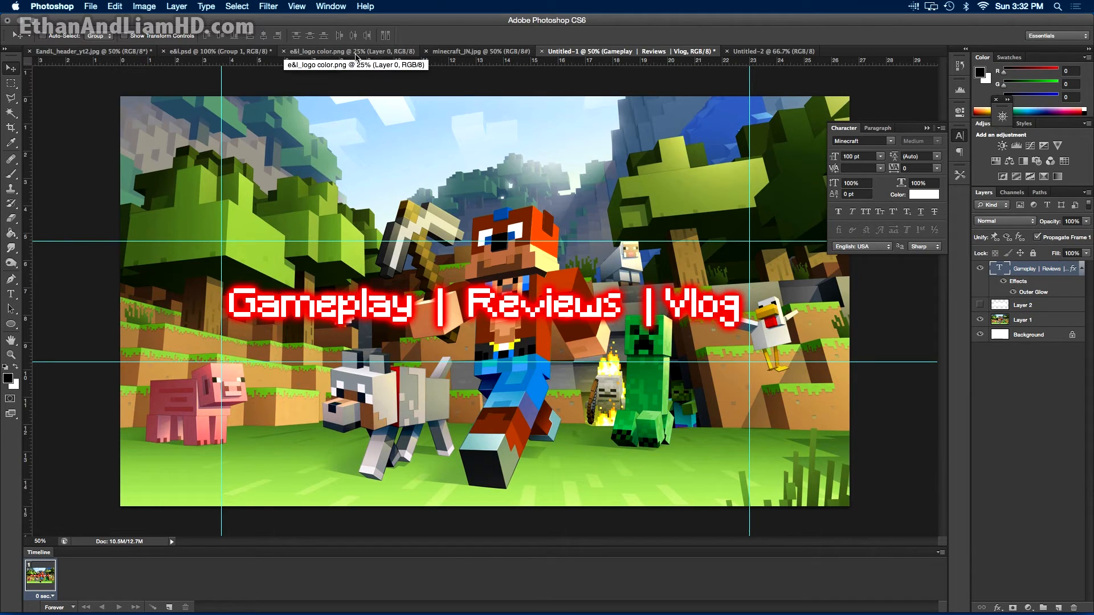
# View the example banner EandL_header_yt2.jpg without the character settings in the way, and look at the e&l.psd logo
pyautogui.click(85, 52)
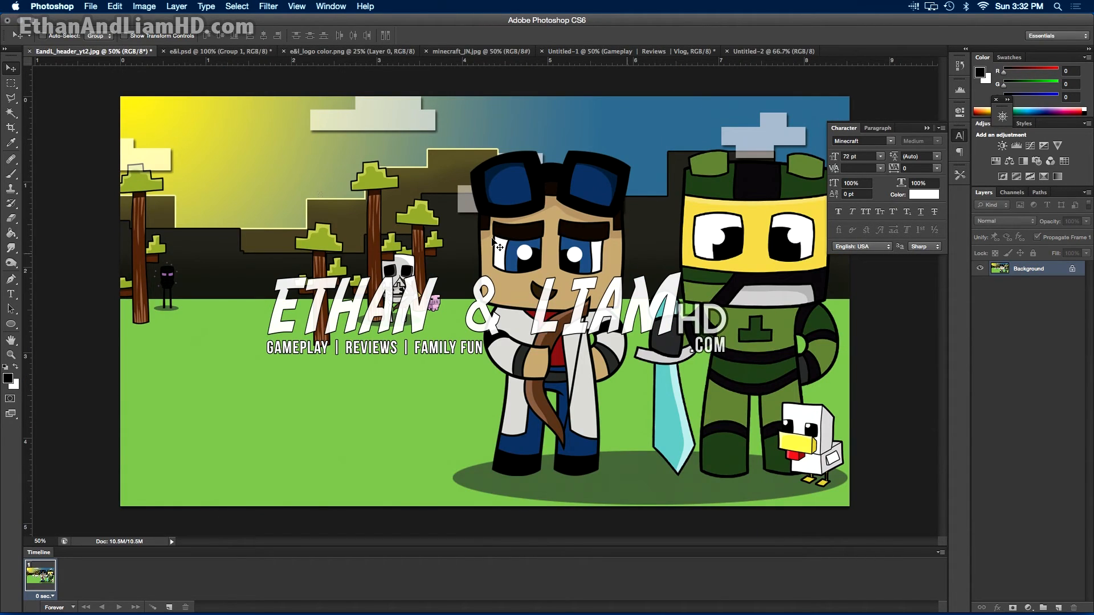
pyautogui.click(959, 136)
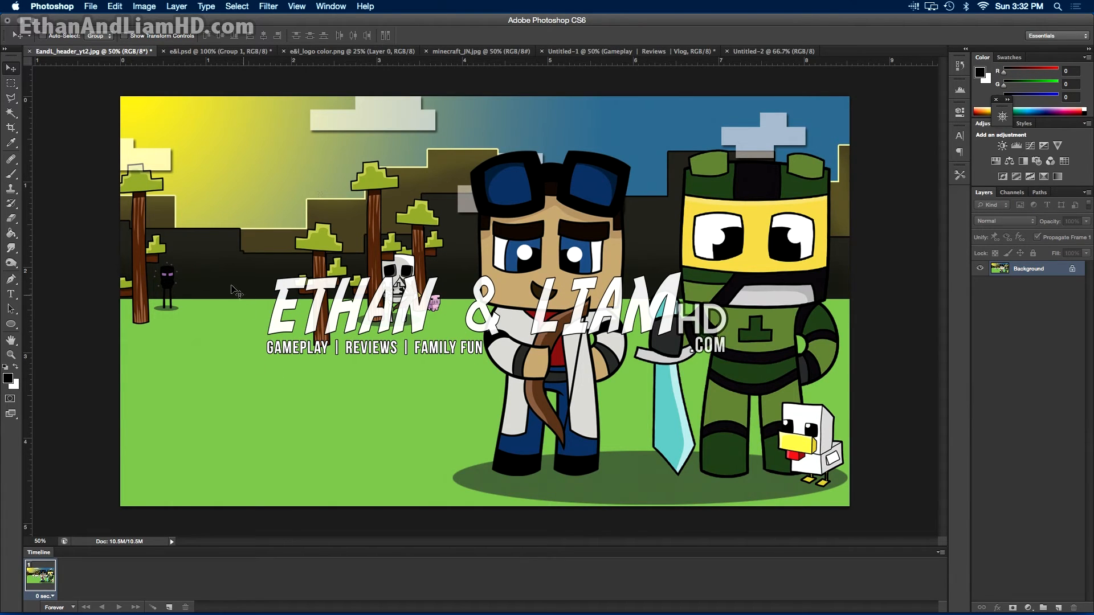
pyautogui.hotkey('ctrl', 'Tab')
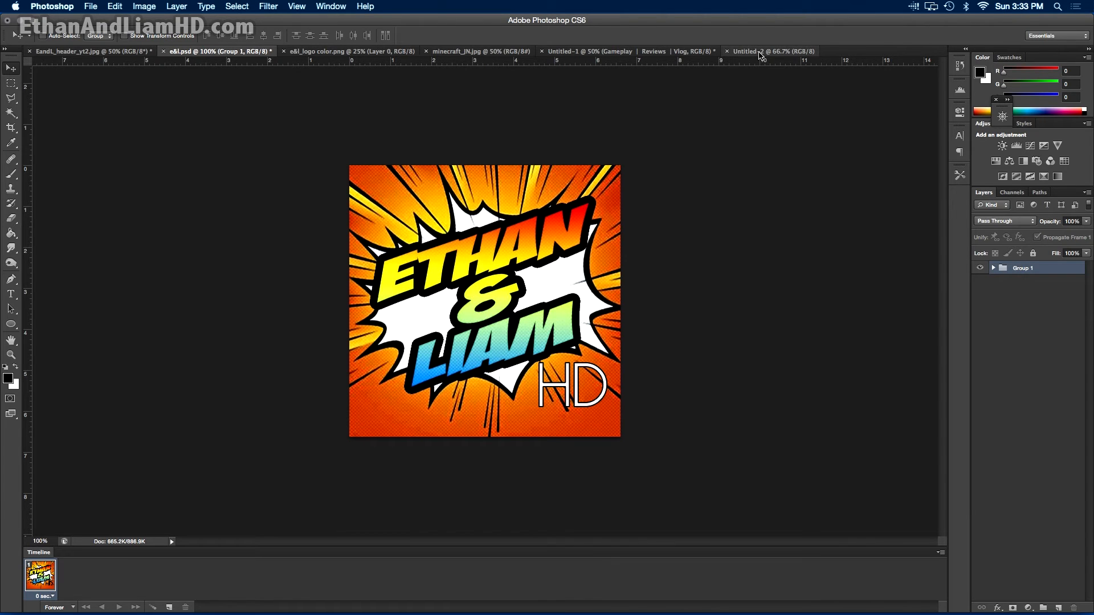
# Open the transparent logo e&l_logo color.png from the #Ethan & Liam HD folder
pyautogui.click(91, 6)
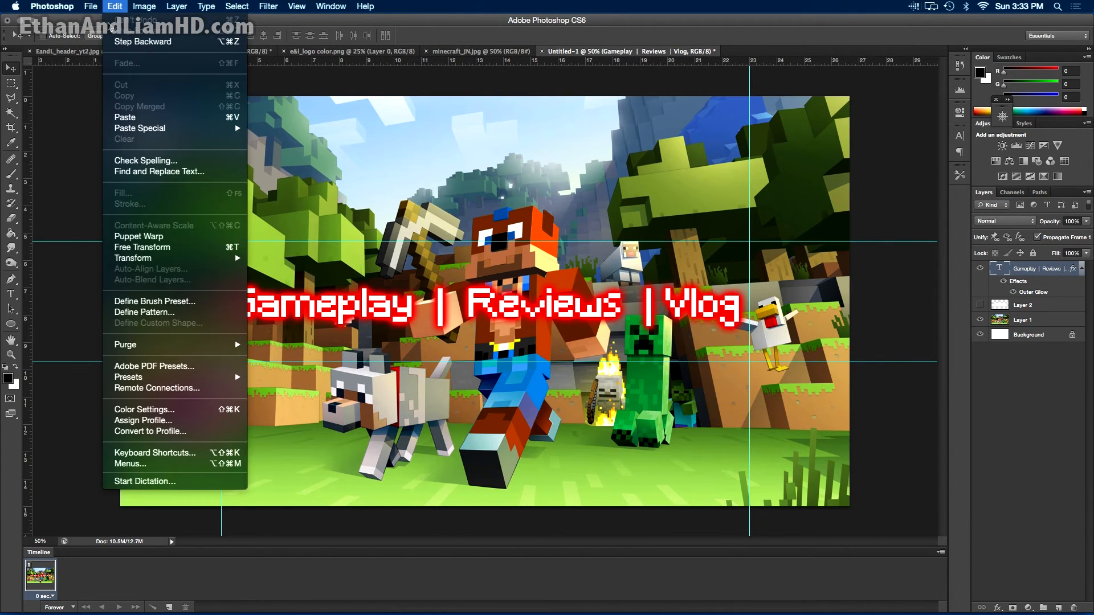
pyautogui.moveTo(90, 6)
pyautogui.click(108, 30)
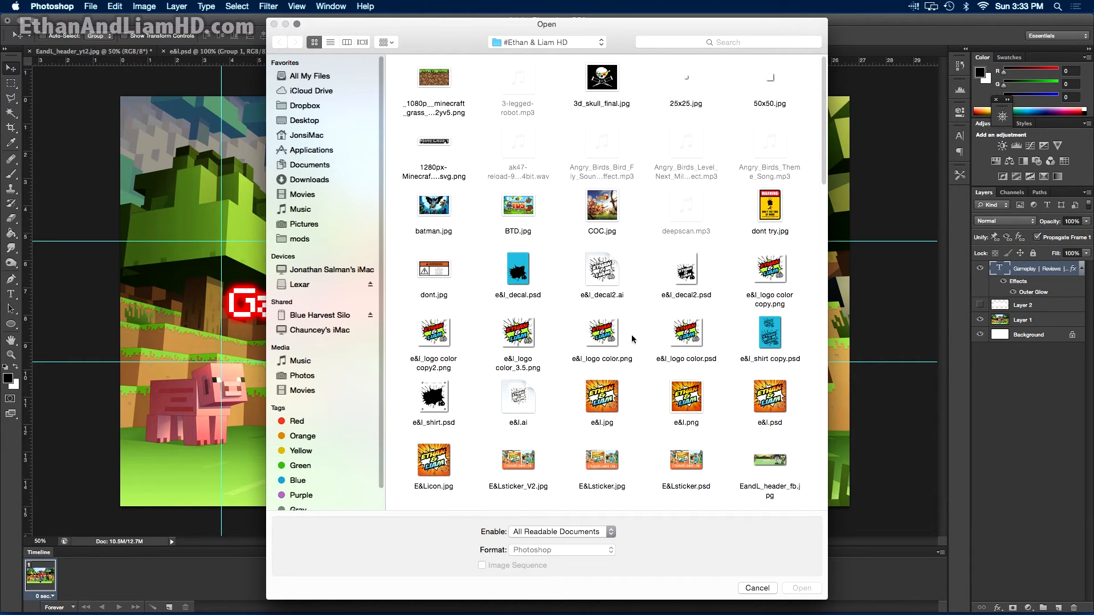
pyautogui.click(684, 343)
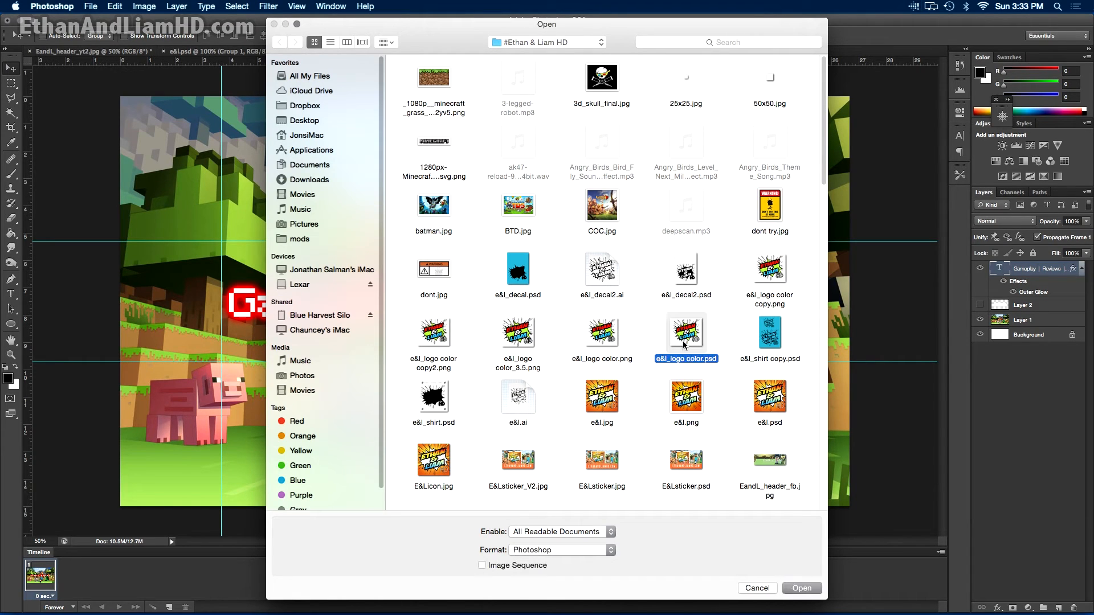
pyautogui.click(601, 338)
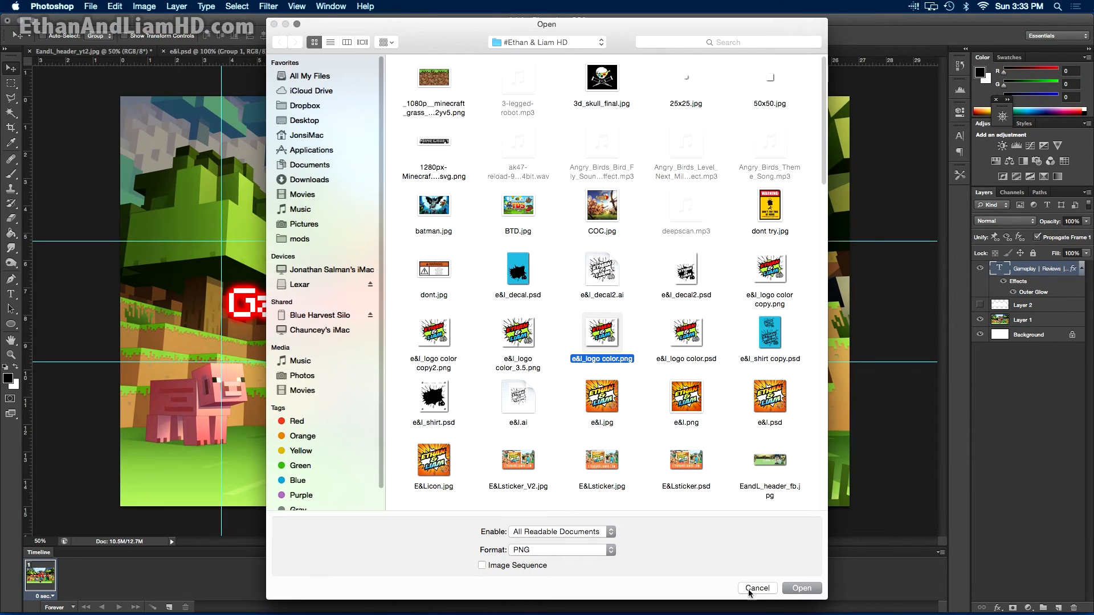
pyautogui.click(799, 588)
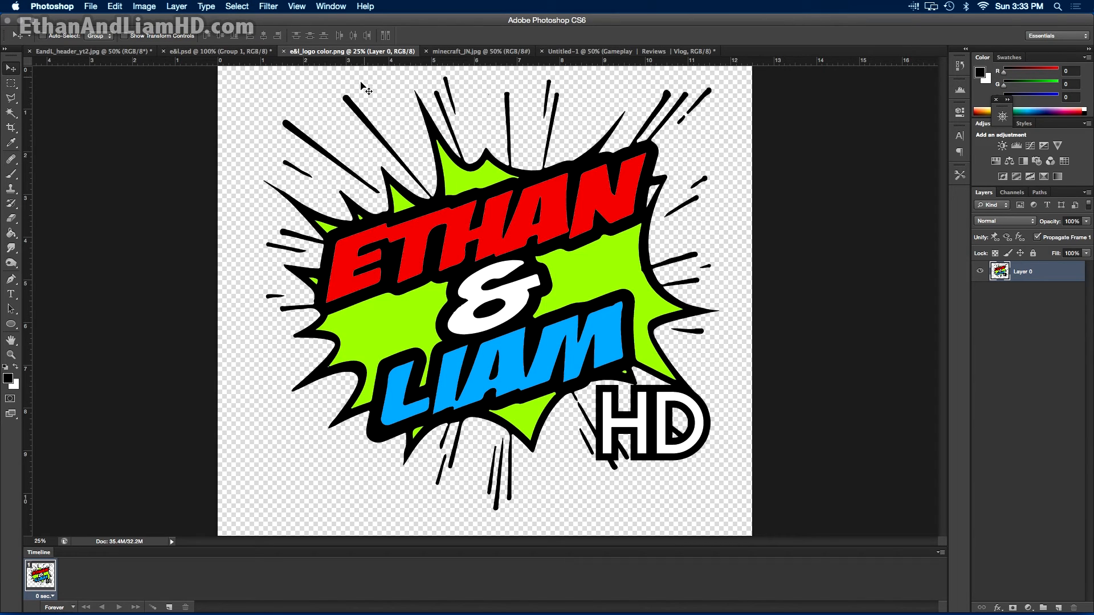
# Create a new 800 × 800 pixel RGB document at 96 pixels/inch with a white background
pyautogui.click(93, 11)
pyautogui.click(106, 25)
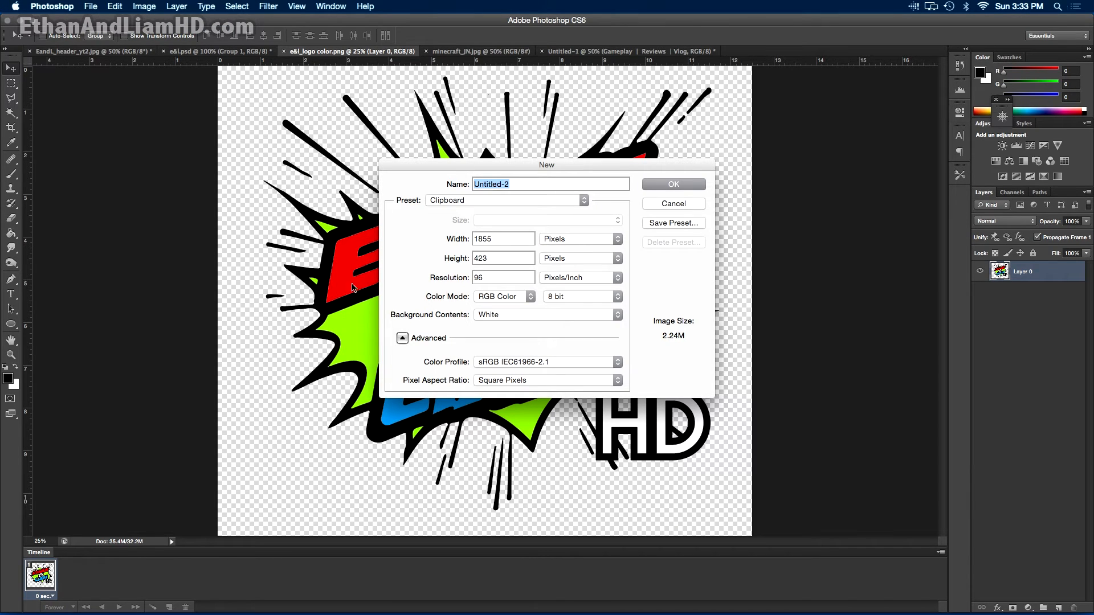
pyautogui.doubleClick(502, 239)
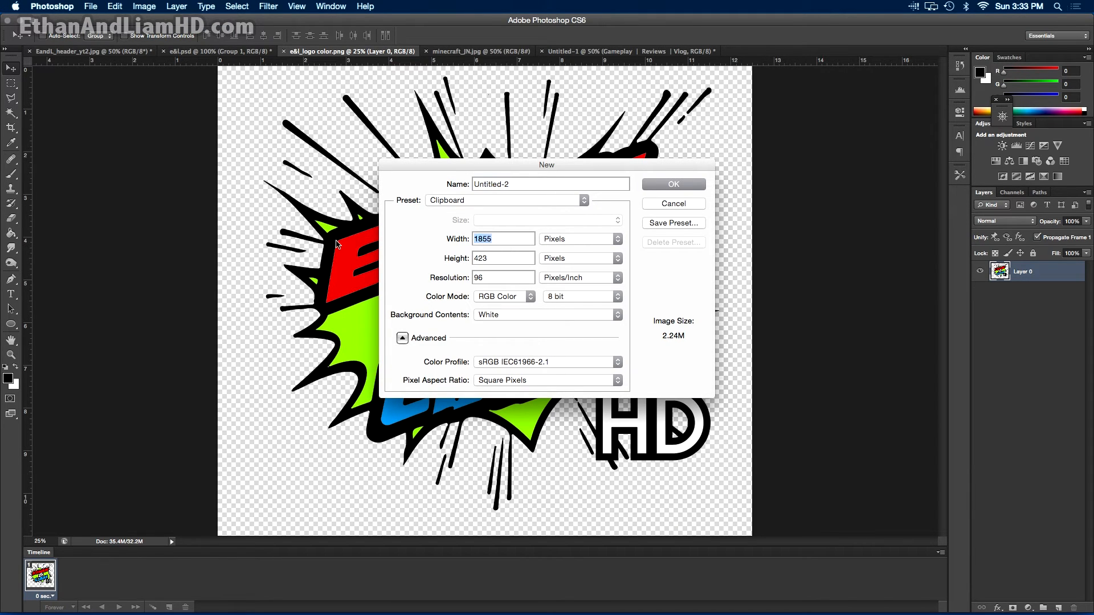
pyautogui.write('800')
pyautogui.doubleClick(500, 260)
pyautogui.write('800')
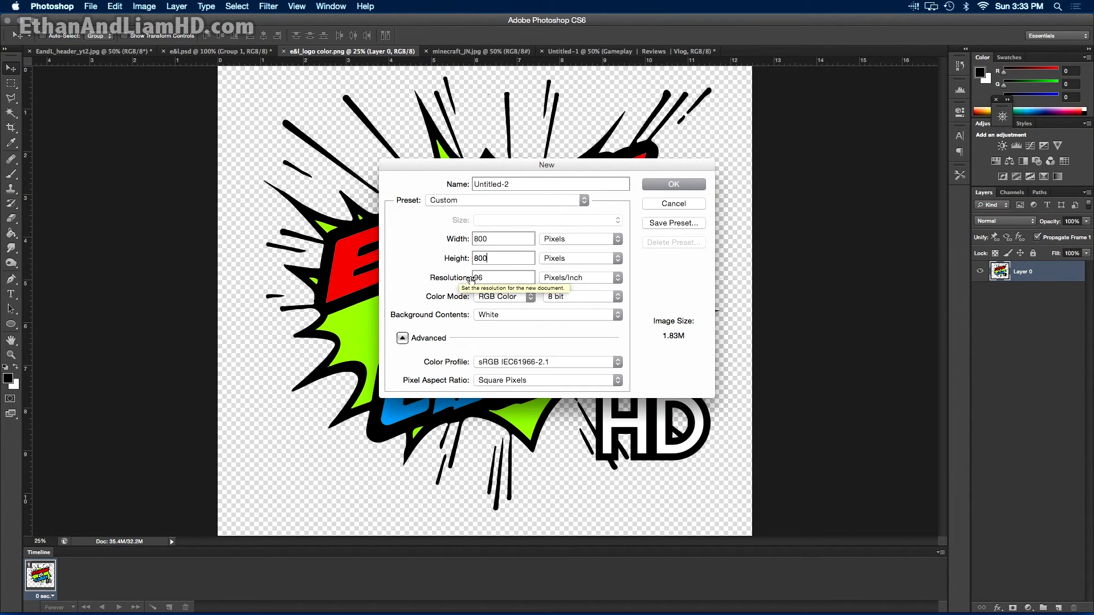
pyautogui.click(673, 185)
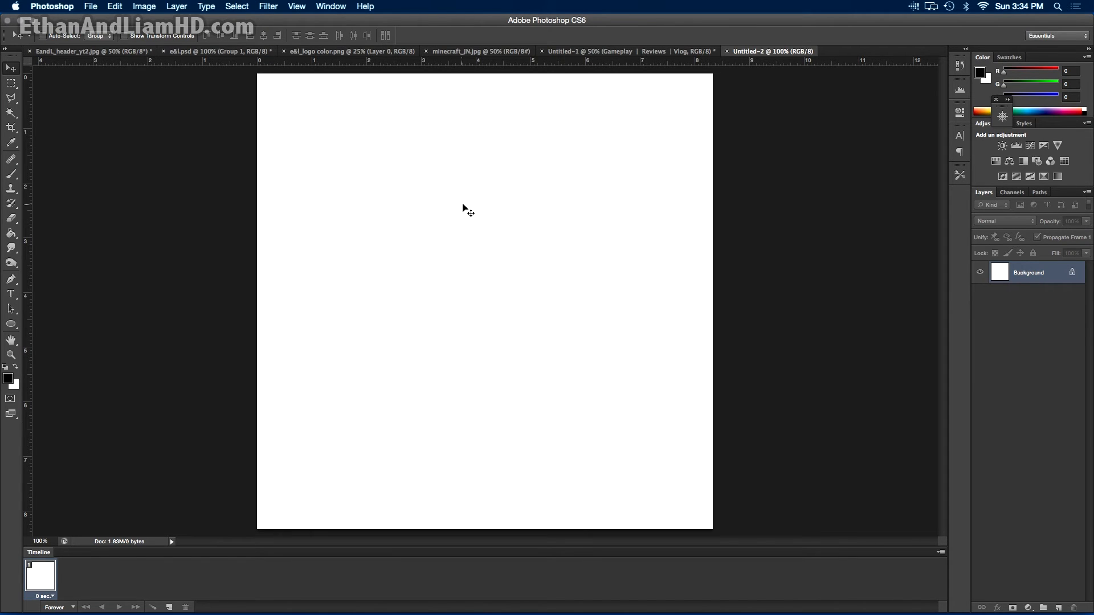
# Copy the entire logo from e&l_logo color.png and paste it into the new 800 × 800 pixel document
pyautogui.click(664, 50)
pyautogui.click(470, 50)
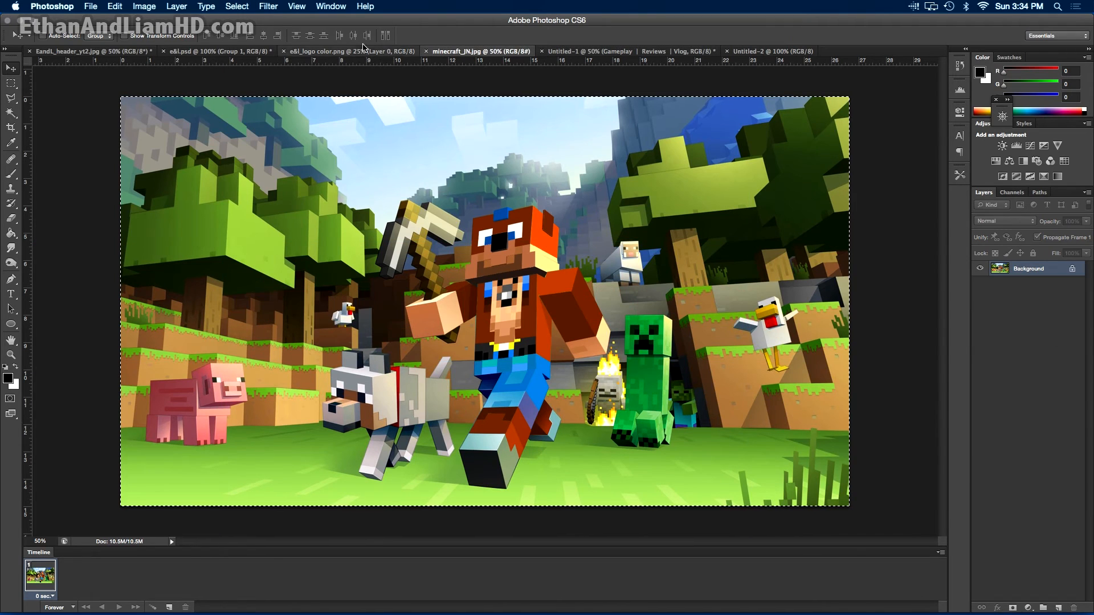
pyautogui.click(139, 51)
pyautogui.click(197, 51)
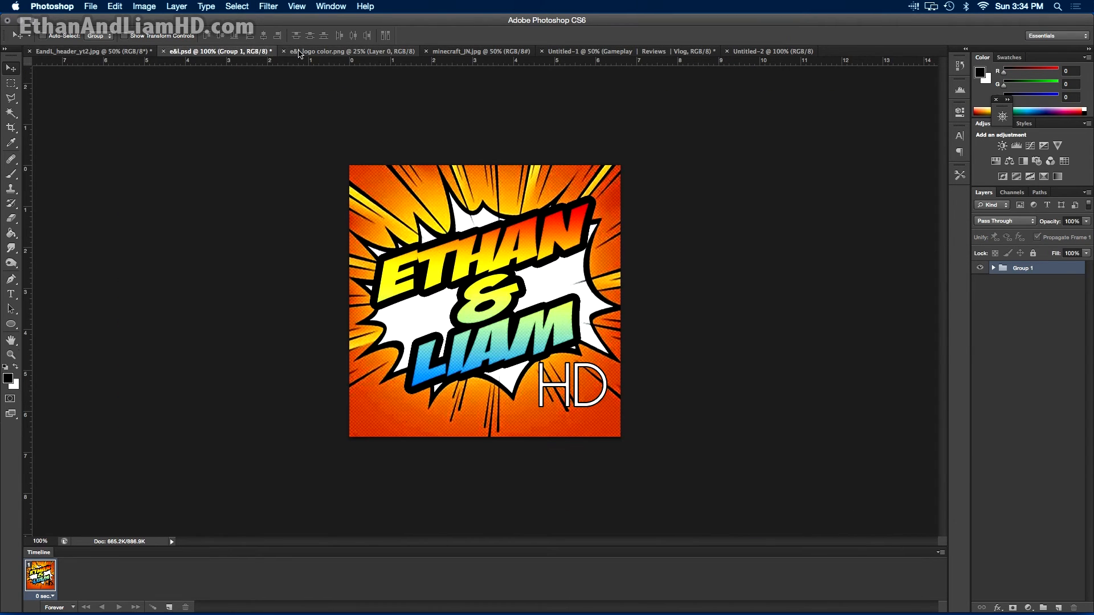
pyautogui.click(296, 51)
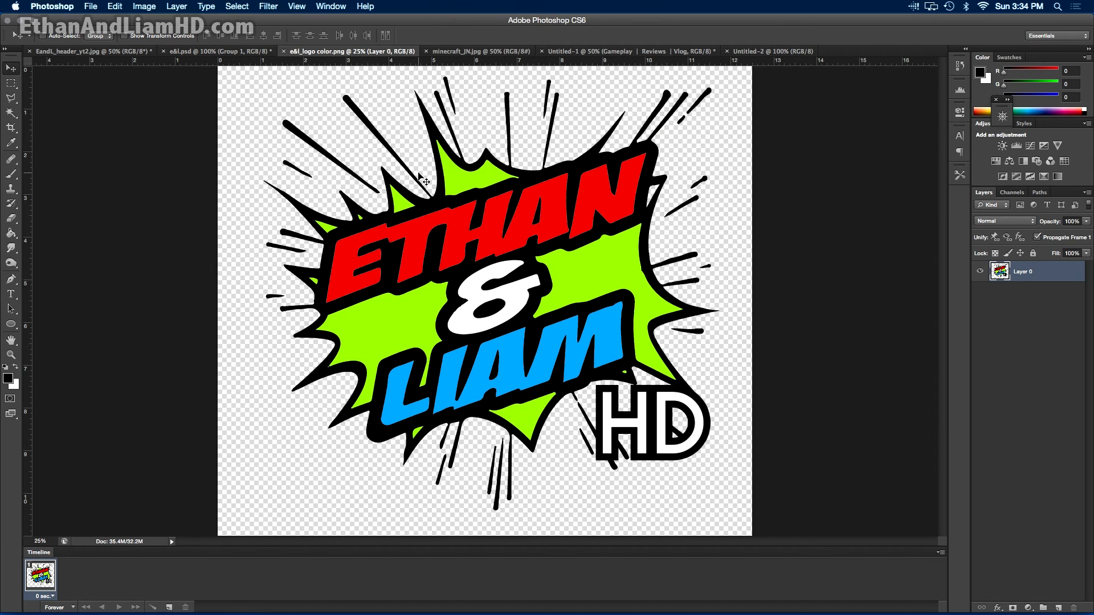
pyautogui.press('super+a')
pyautogui.press('super+c')
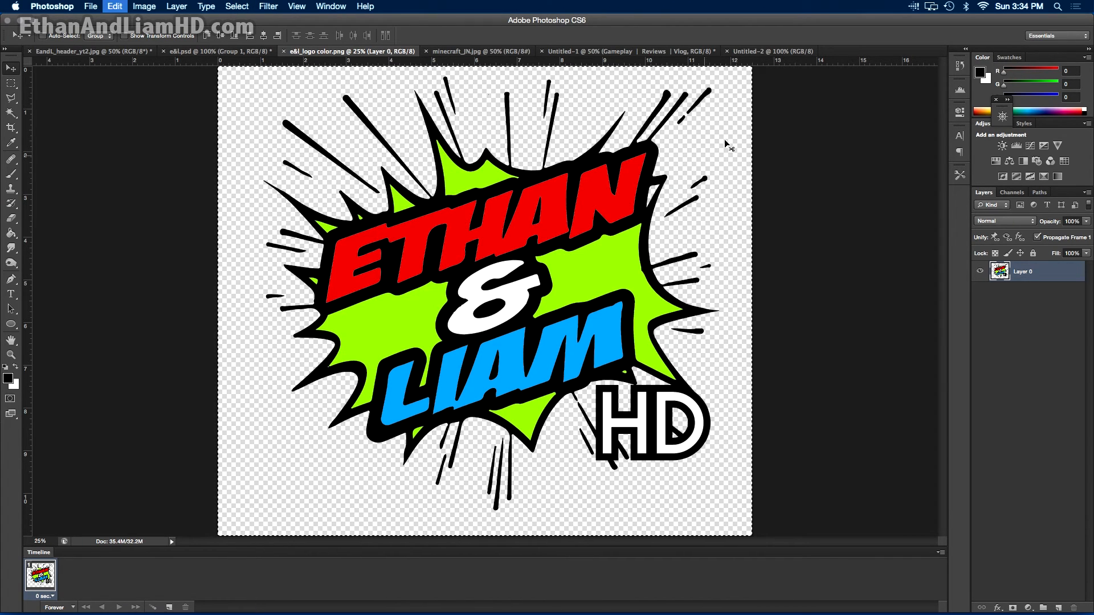
pyautogui.click(756, 52)
pyautogui.press('super+v')
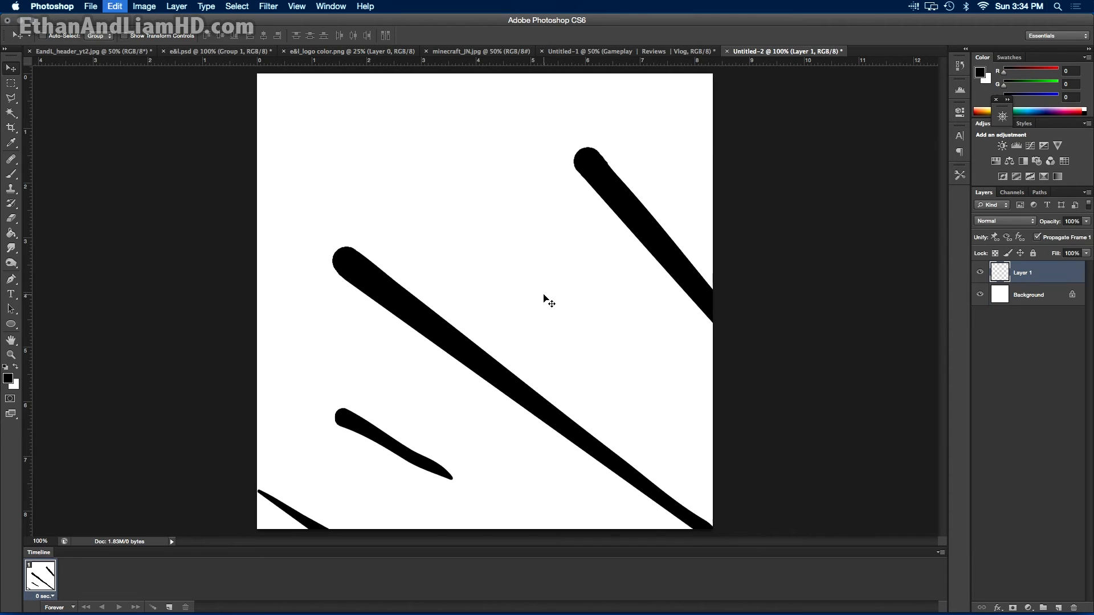
# Move the pasted logo over the middle of the canvas and scale it to 25% with Free Transform
pyautogui.moveTo(620, 223)
pyautogui.mouseDown()
pyautogui.moveTo(443, 117)
pyautogui.moveTo(547, 188)
pyautogui.moveTo(615, 261)
pyautogui.moveTo(608, 237)
pyautogui.mouseUp()
pyautogui.moveTo(560, 199)
pyautogui.mouseDown()
pyautogui.moveTo(623, 205)
pyautogui.moveTo(599, 200)
pyautogui.mouseUp()
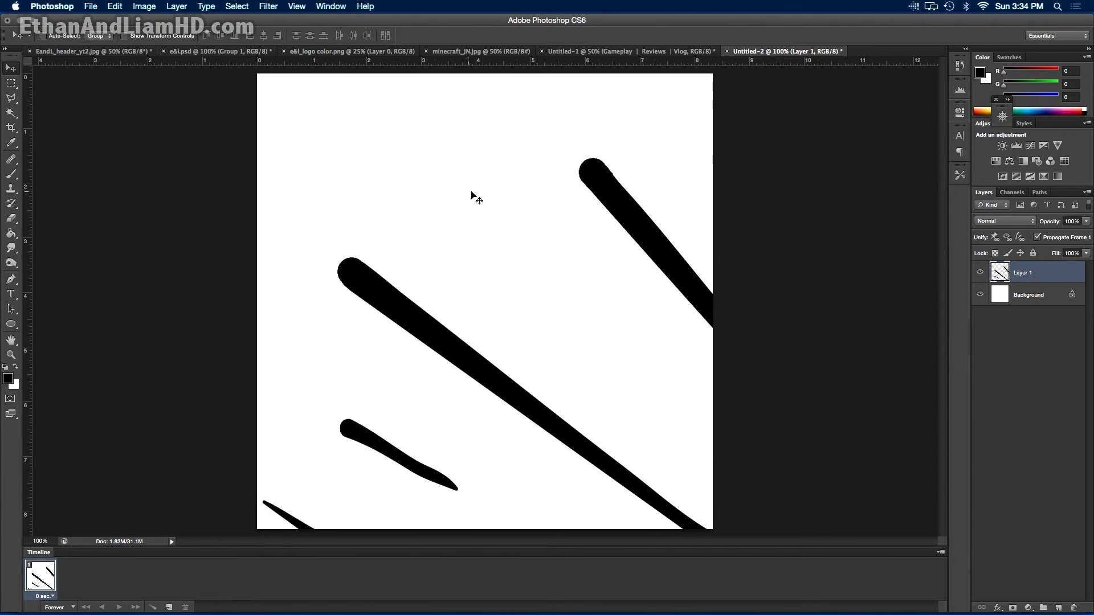
pyautogui.press('super+t')
pyautogui.moveTo(593, 490); pyautogui.dragTo(317, 227)
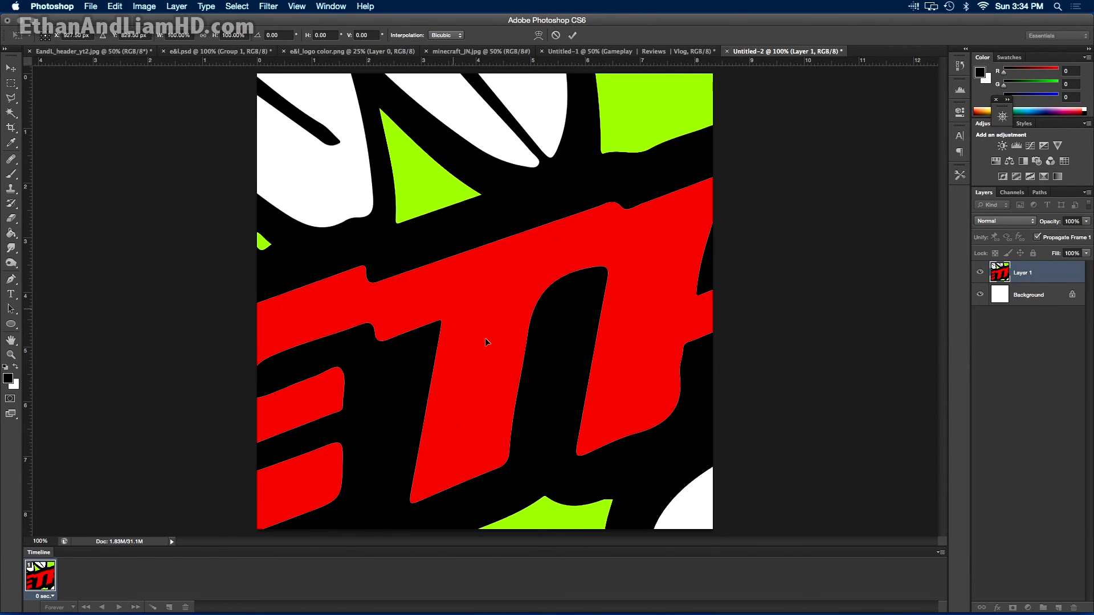
pyautogui.moveTo(584, 414); pyautogui.dragTo(424, 229)
pyautogui.moveTo(651, 440); pyautogui.dragTo(513, 359)
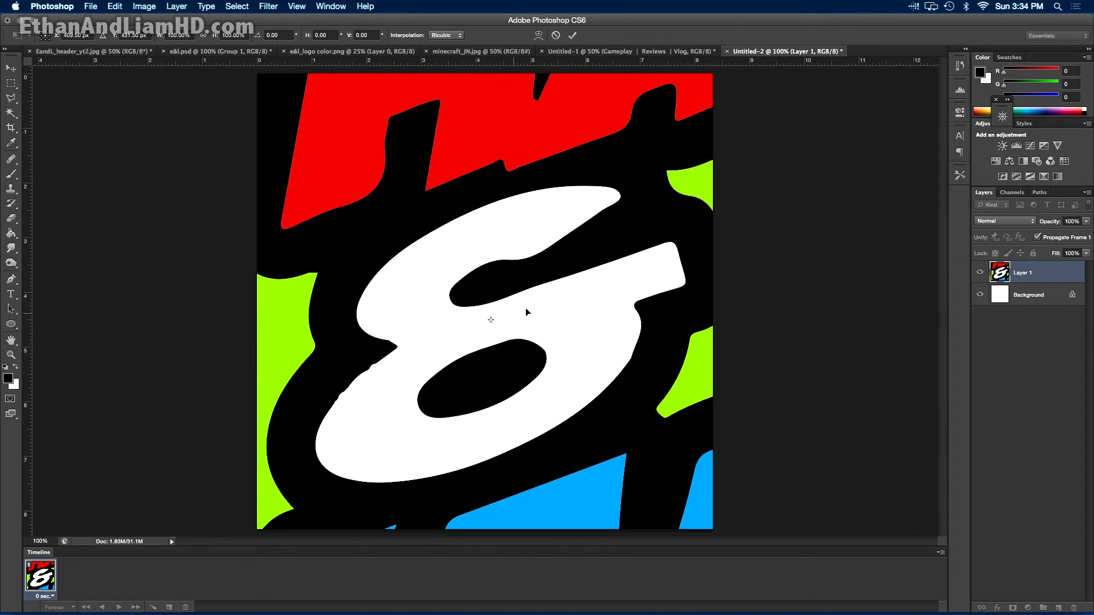
pyautogui.click(180, 36)
pyautogui.write('25')
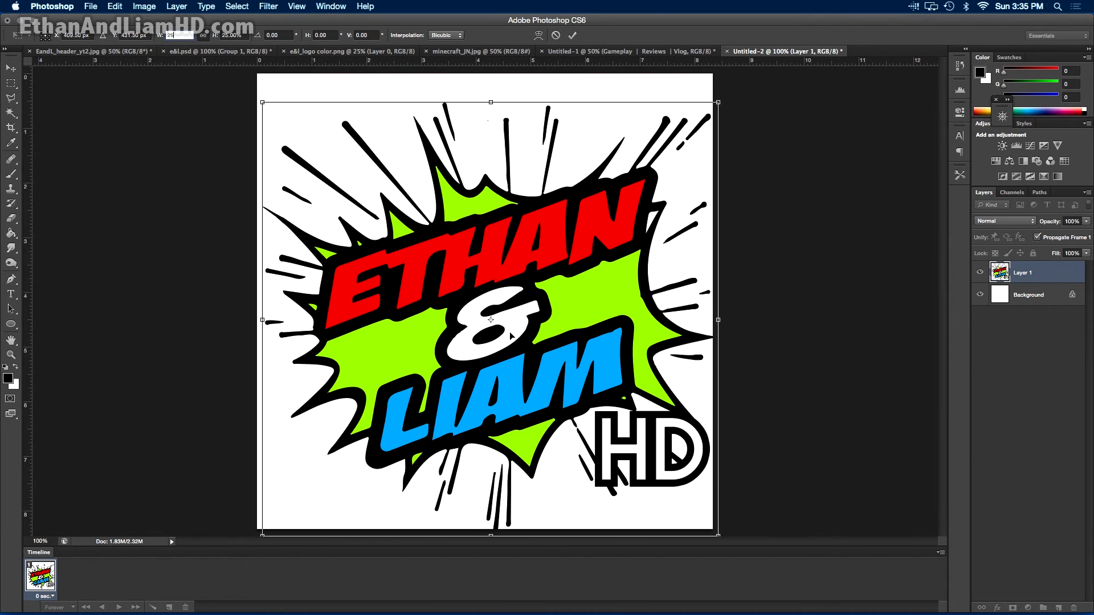
# Shrink the logo slightly to about 24.65%, apply the transform, and center the logo on the white canvas
pyautogui.moveTo(570, 404); pyautogui.dragTo(561, 398)
pyautogui.moveTo(713, 531); pyautogui.dragTo(707, 523)
pyautogui.moveTo(473, 372); pyautogui.dragTo(474, 364)
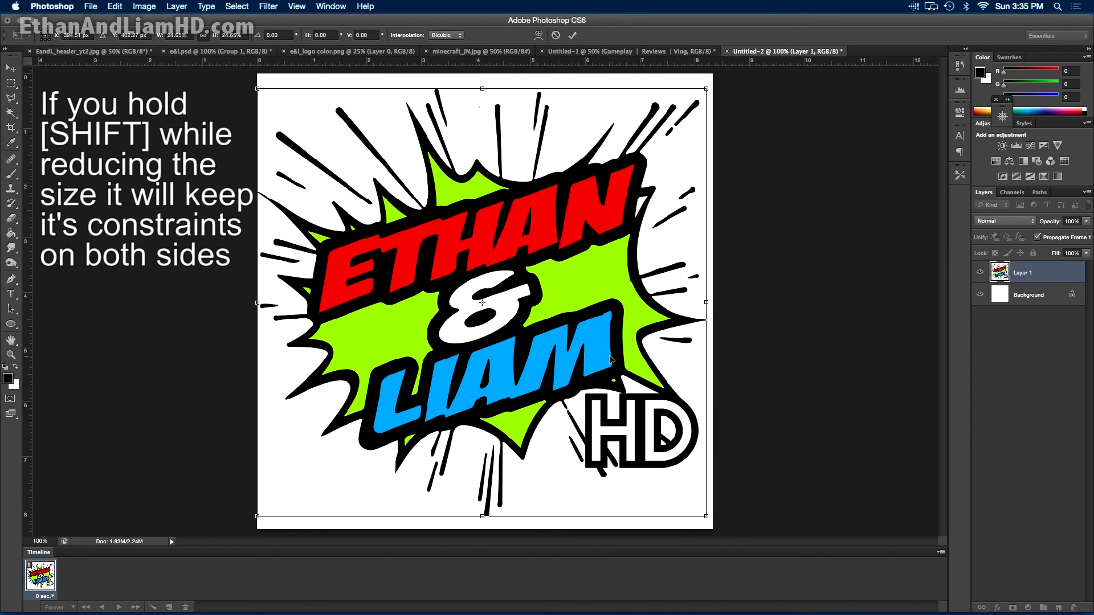
pyautogui.press('Return')
pyautogui.moveTo(550, 327); pyautogui.dragTo(551, 300)
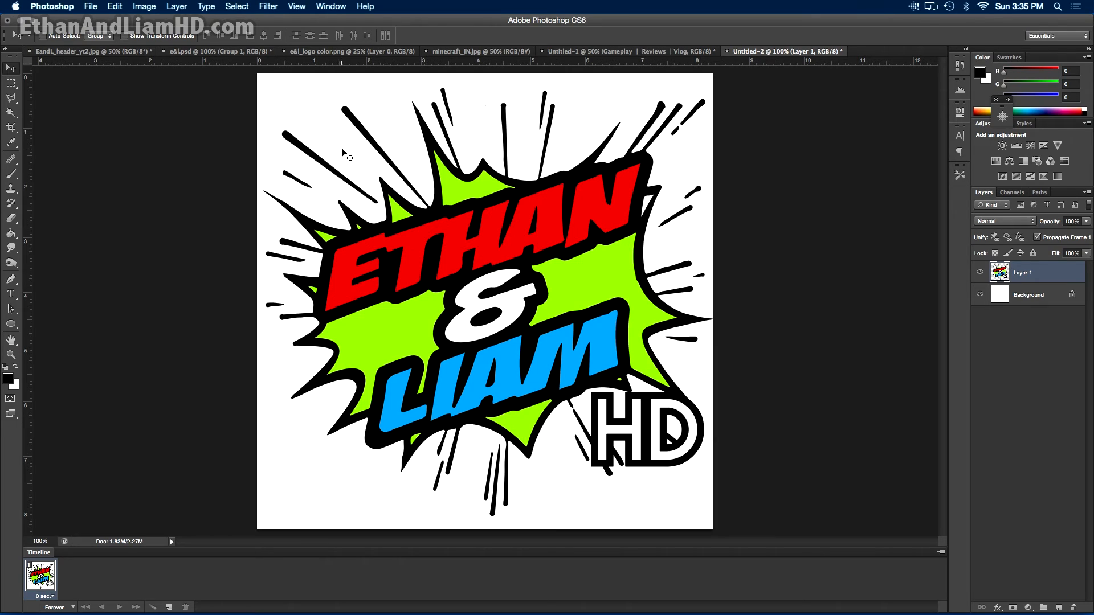
# Resize the icon image to 98 × 98 pixels with proportions constrained
pyautogui.click(144, 6)
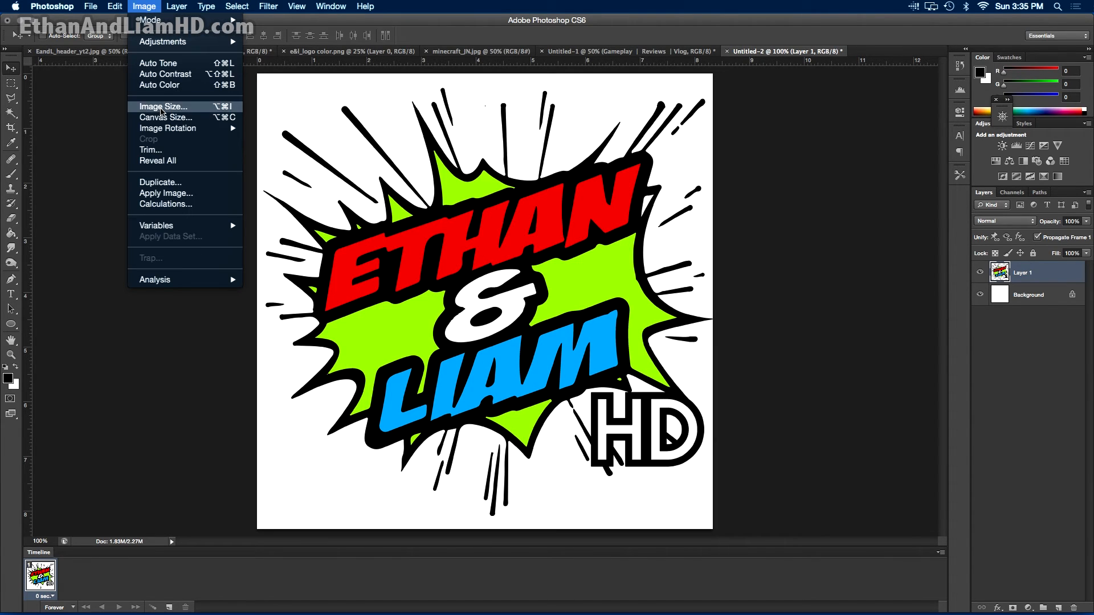
pyautogui.click(163, 107)
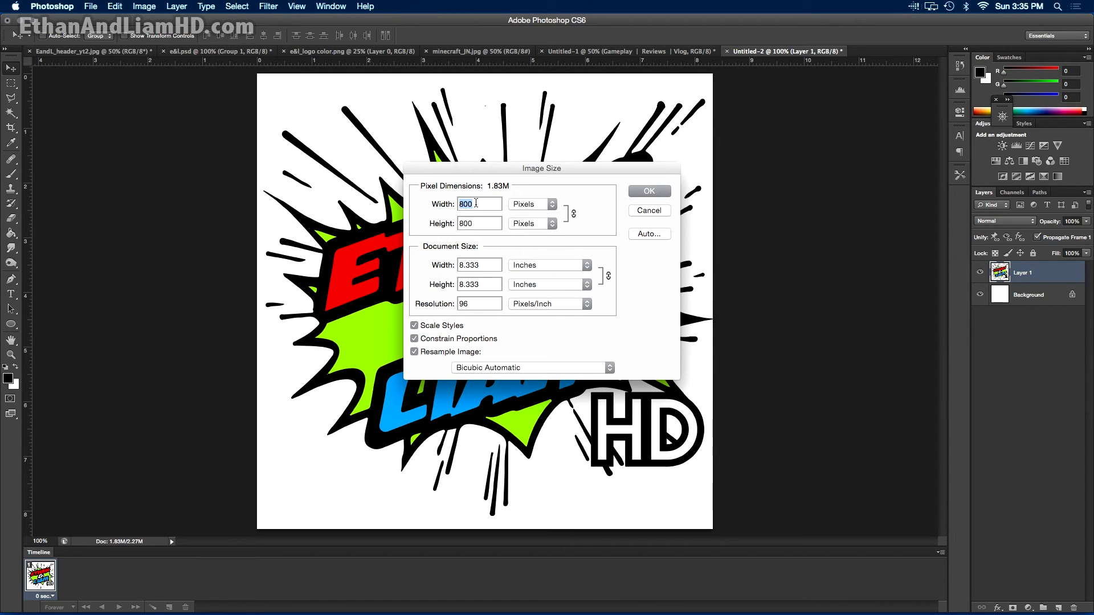
pyautogui.write('98')
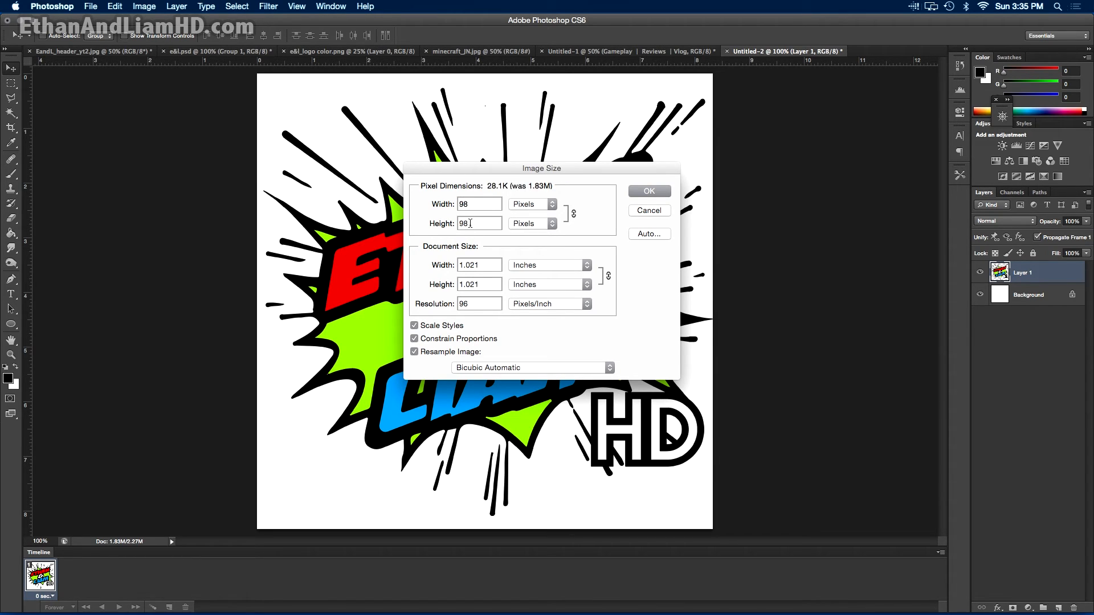
pyautogui.click(649, 193)
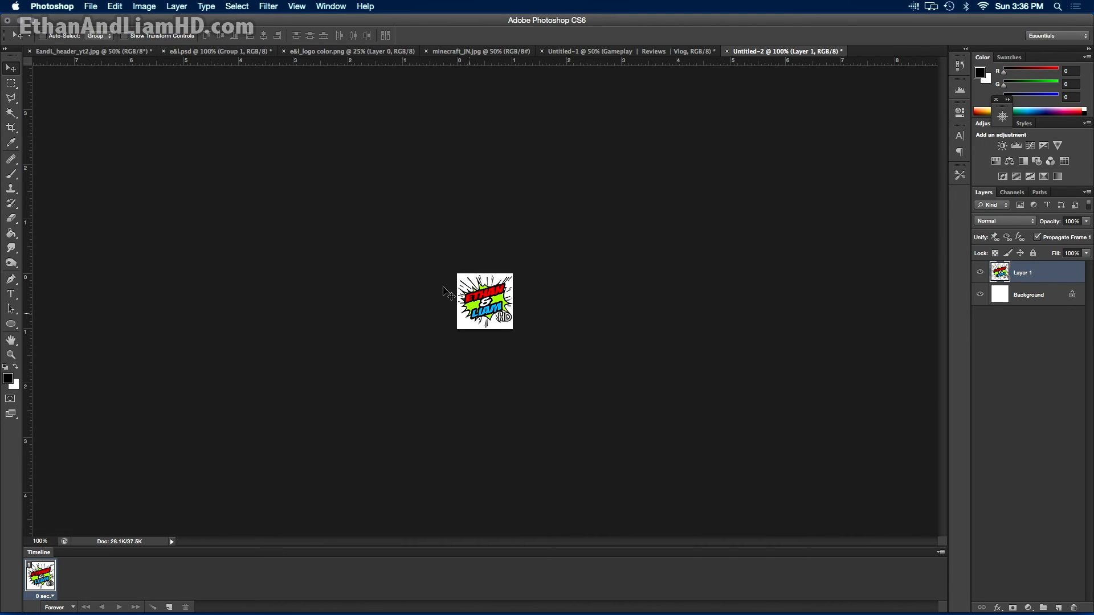
# Save a JPEG copy of the icon as EL_Icon_2.jpg in the #Ethan & Liam HD folder at maximum quality 12
pyautogui.click(94, 8)
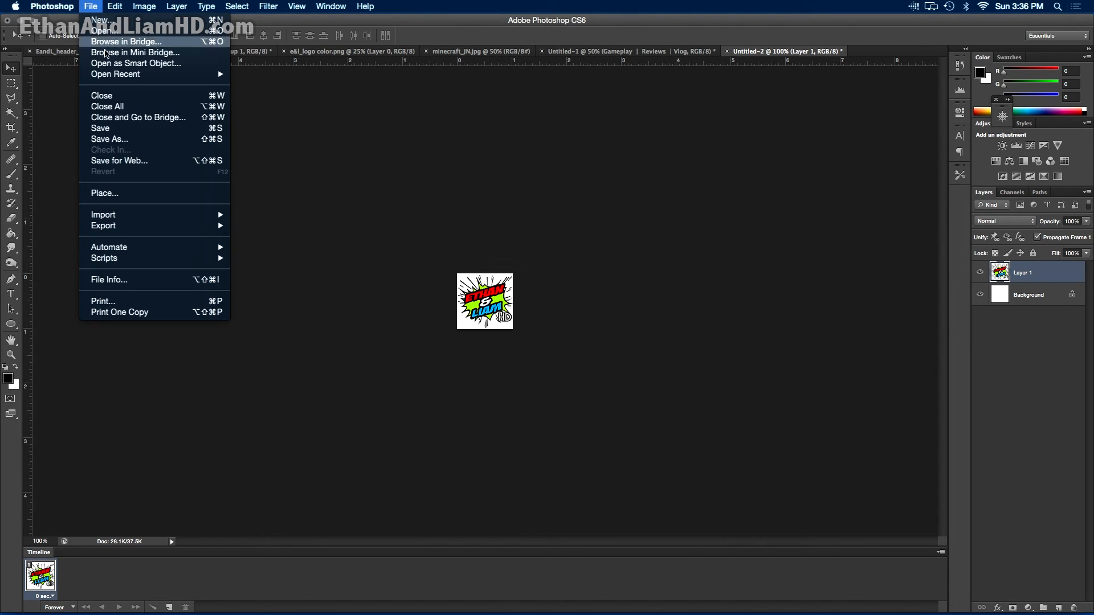
pyautogui.click(526, 291)
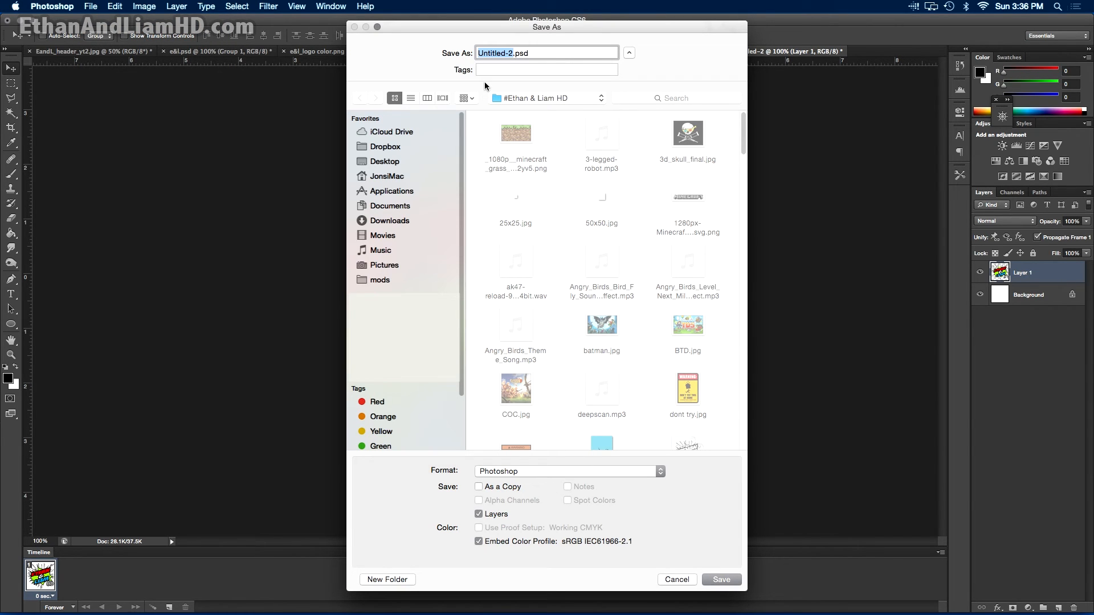
pyautogui.write('EL_Icon_2')
pyautogui.click(528, 470)
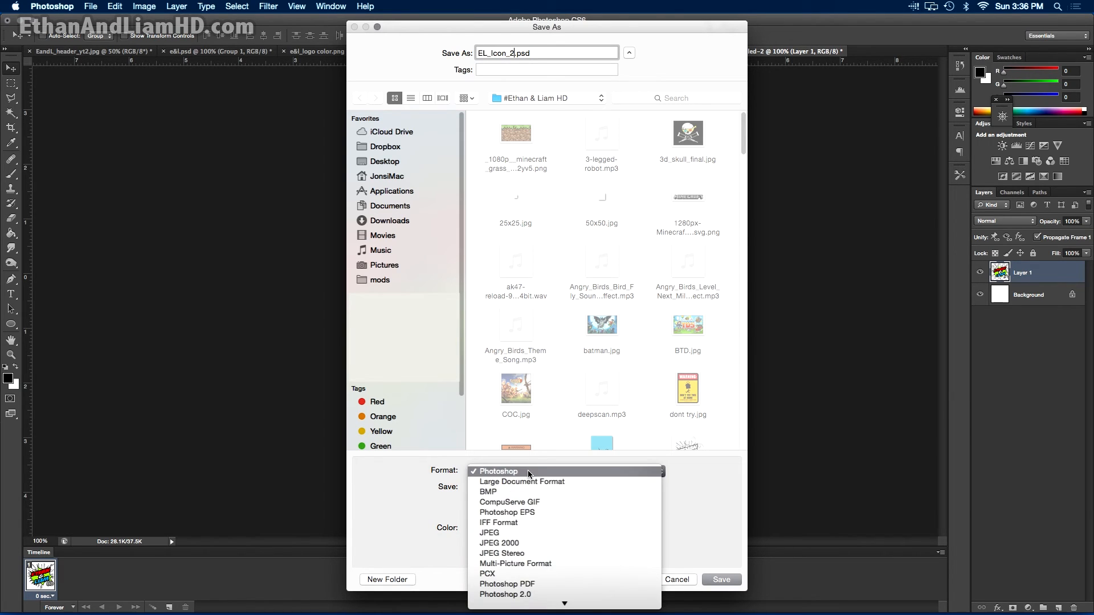
pyautogui.click(518, 533)
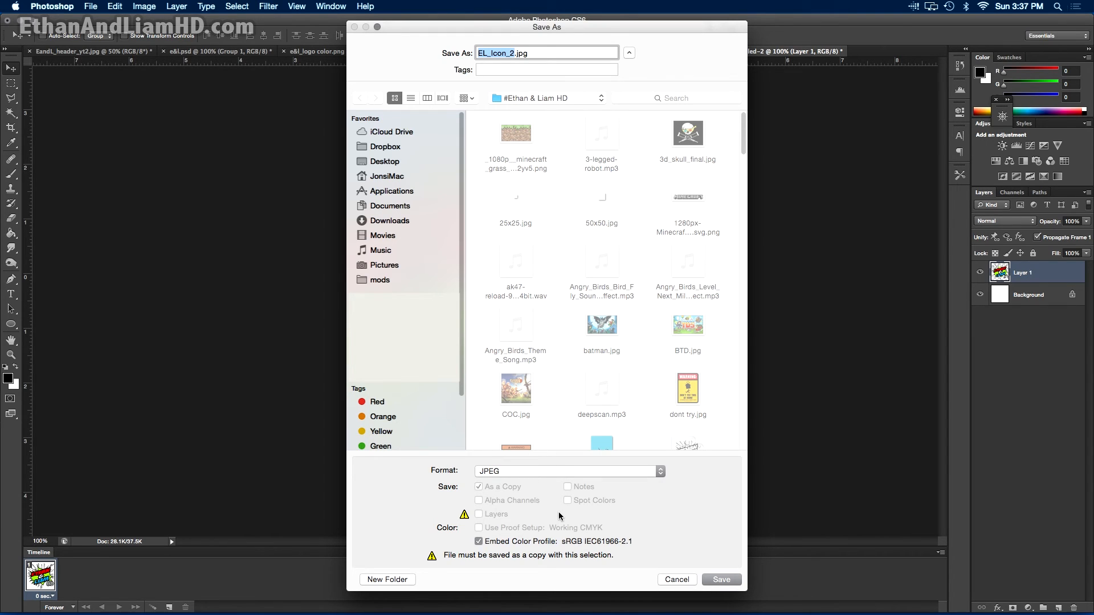
pyautogui.click(721, 579)
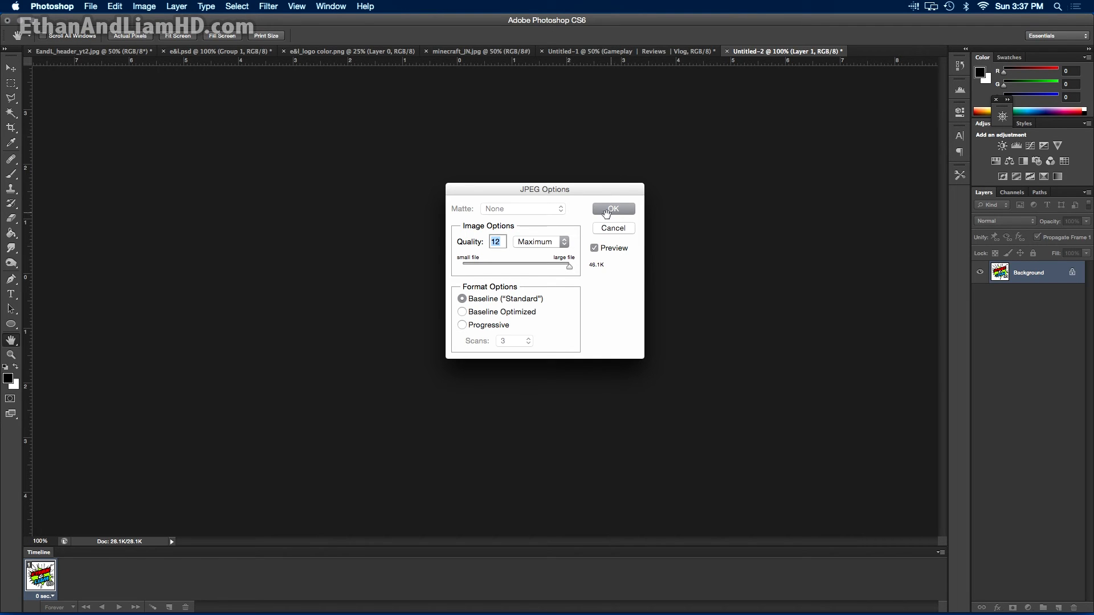
pyautogui.click(611, 210)
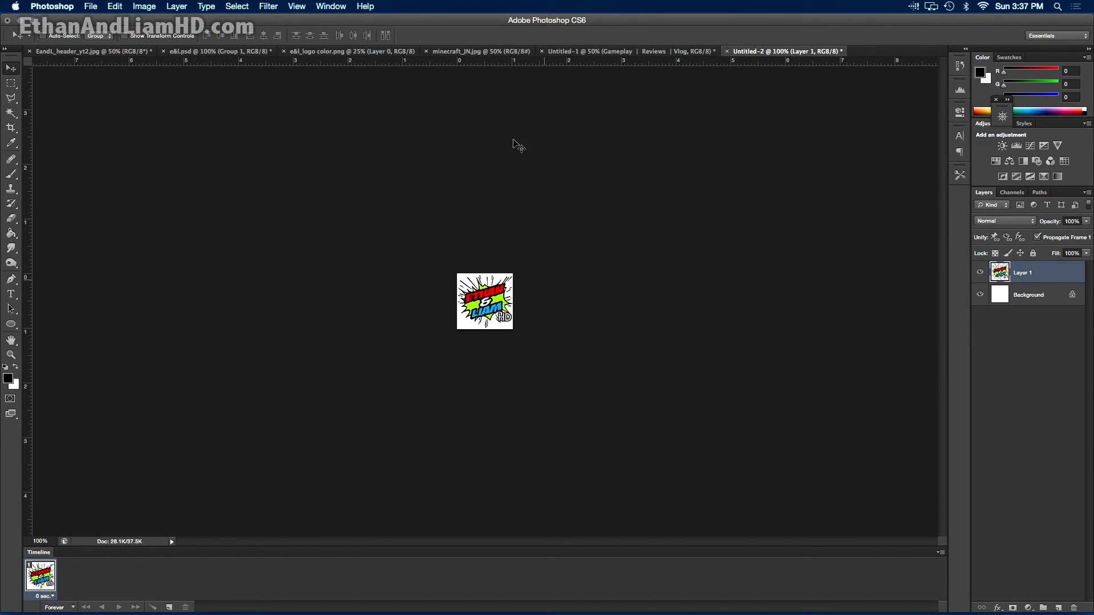
# Switch to the YouTube channel page in Chrome and start editing the channel art
pyautogui.press('super+Tab')
pyautogui.scroll(-2, 159, 257)
pyautogui.scroll(2, 159, 258)
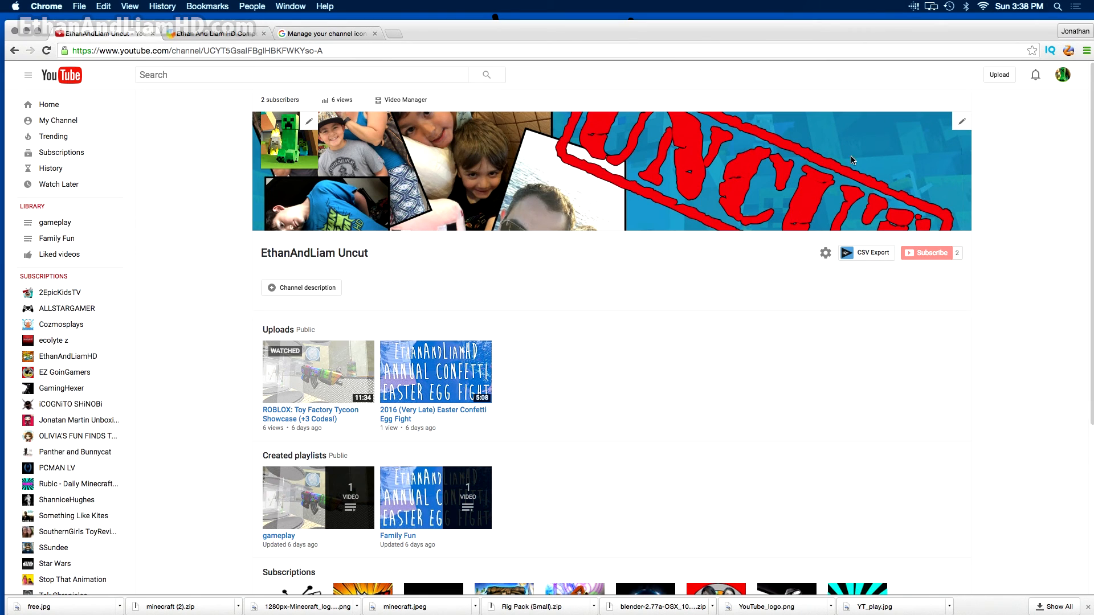
pyautogui.click(962, 124)
pyautogui.click(943, 147)
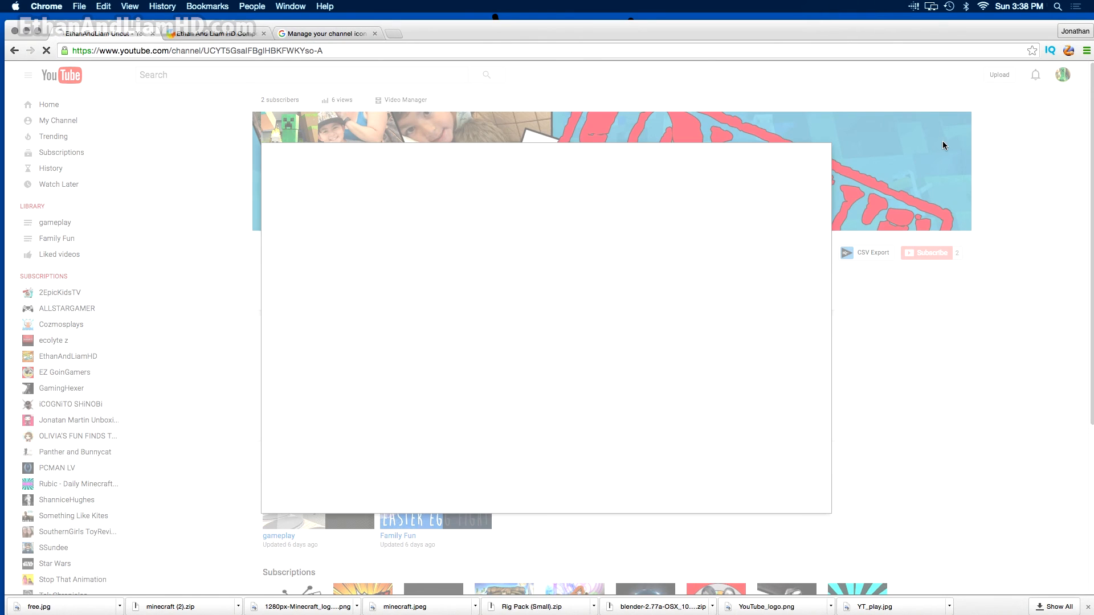
# Upload new_yt_header.jpg from the #Ethan & Liam HD folder and apply it as the channel art
pyautogui.click(519, 357)
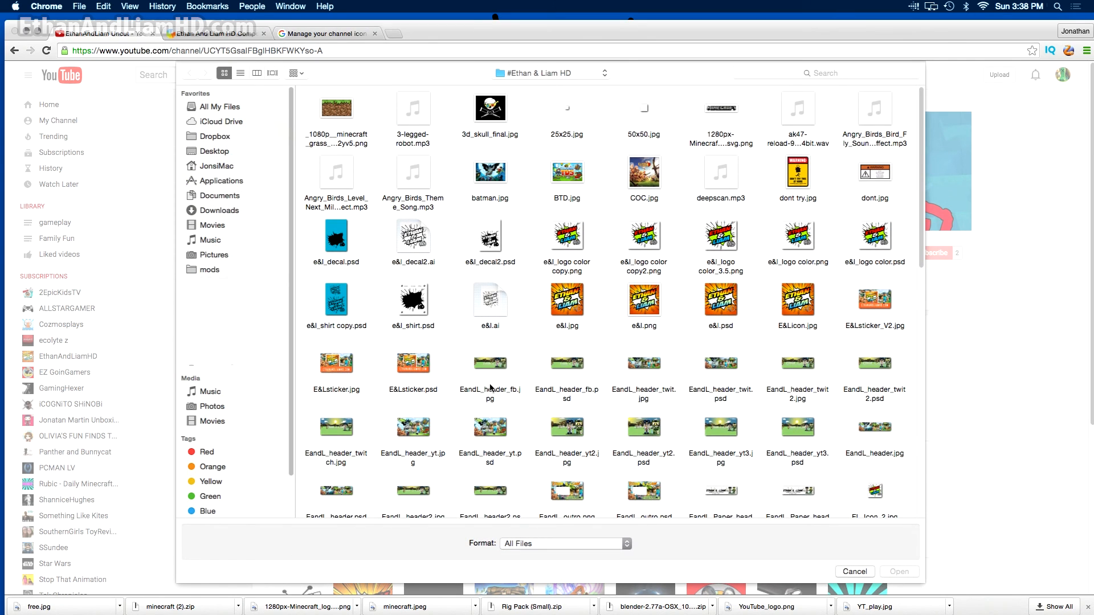
pyautogui.scroll(-5, 513, 393)
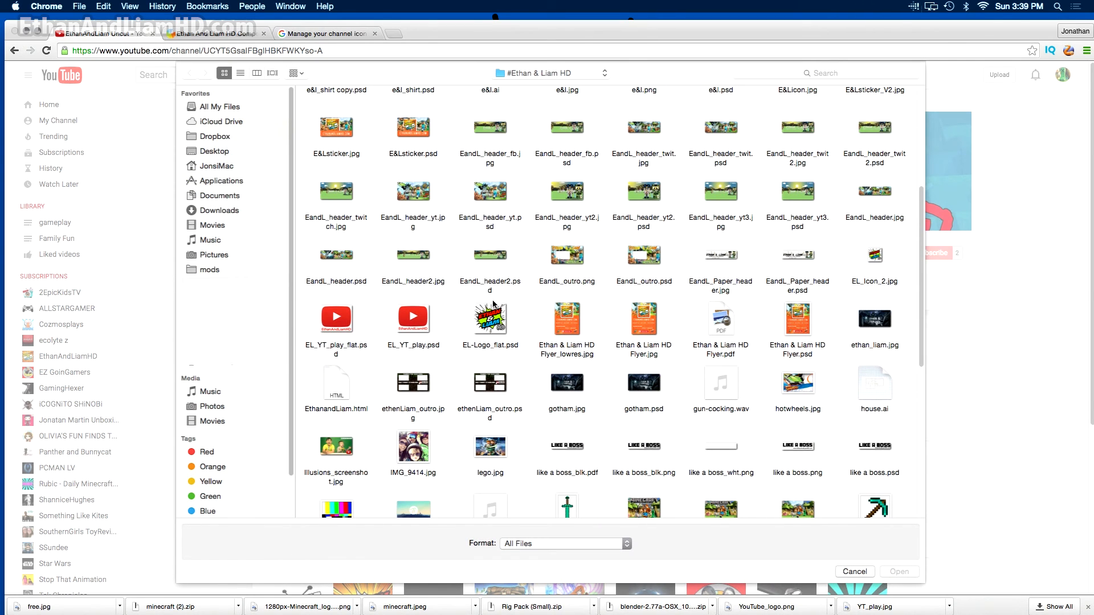
pyautogui.scroll(-4, 526, 354)
pyautogui.click(567, 399)
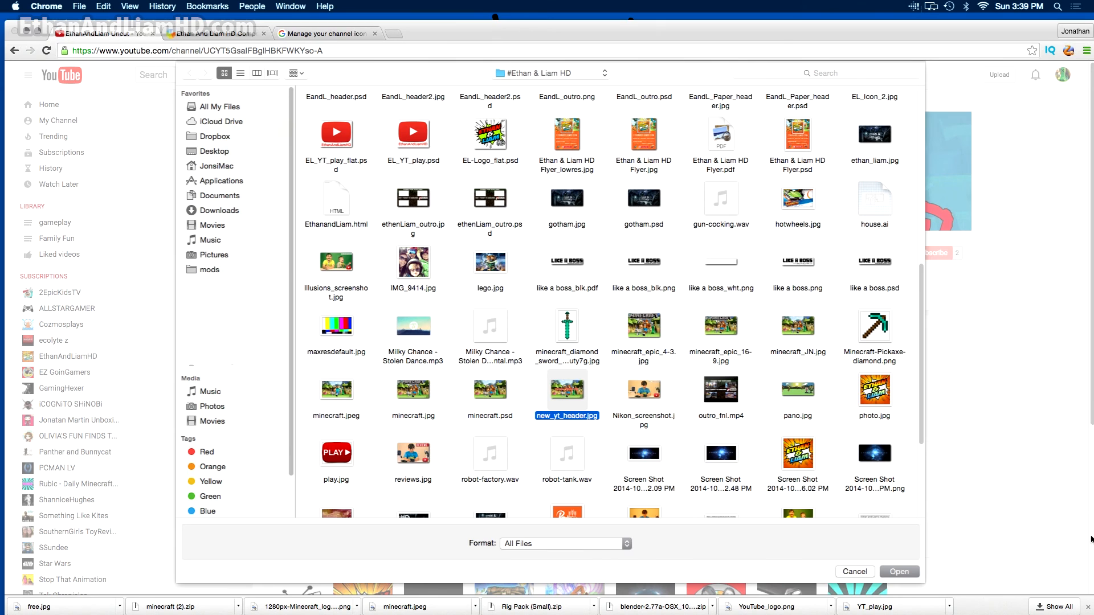
pyautogui.click(900, 571)
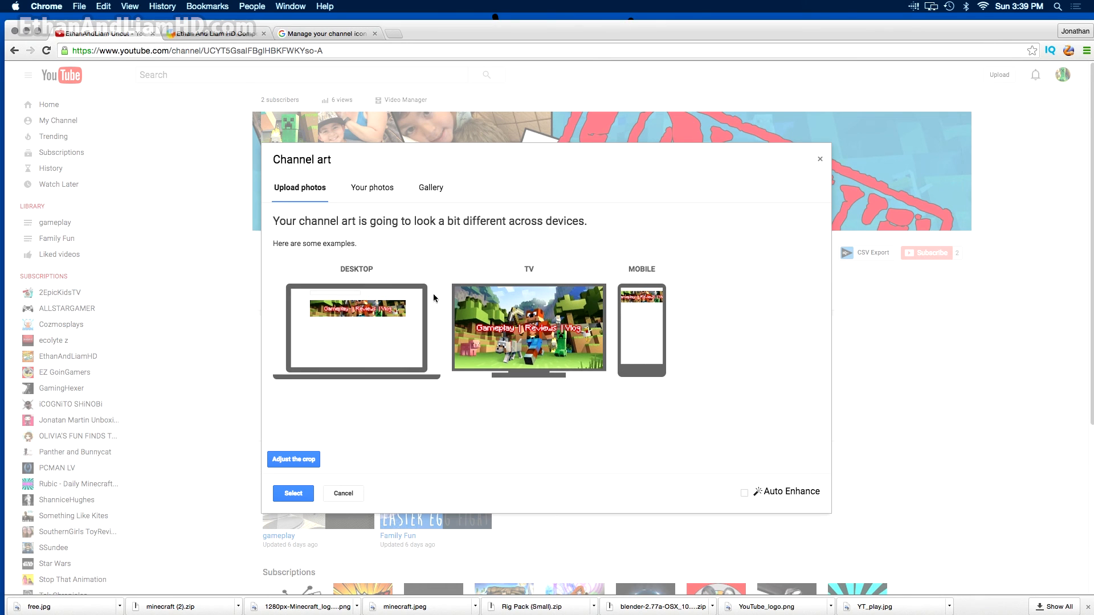
pyautogui.click(289, 495)
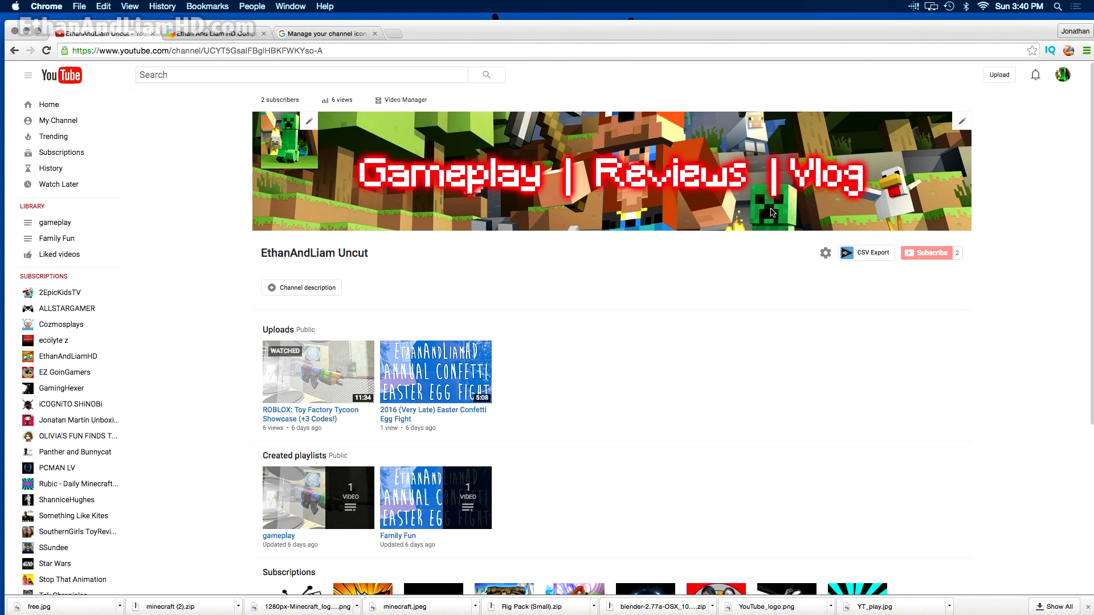
# Edit the channel icon through the Google account, uploading EL_Icon_2.jpg as the profile photo with its full crop
pyautogui.click(308, 123)
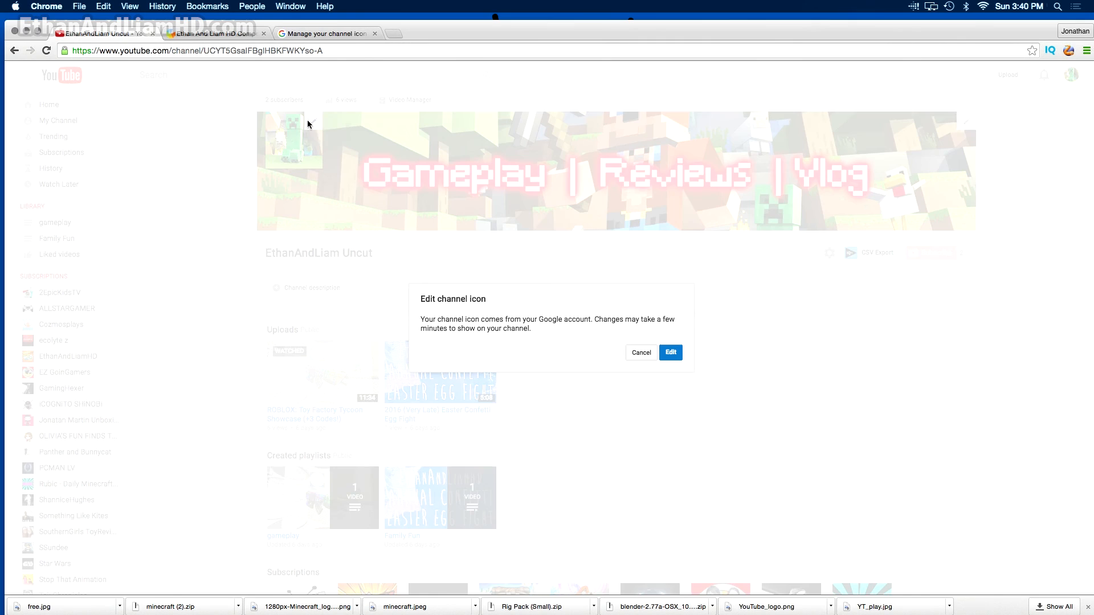
pyautogui.click(675, 354)
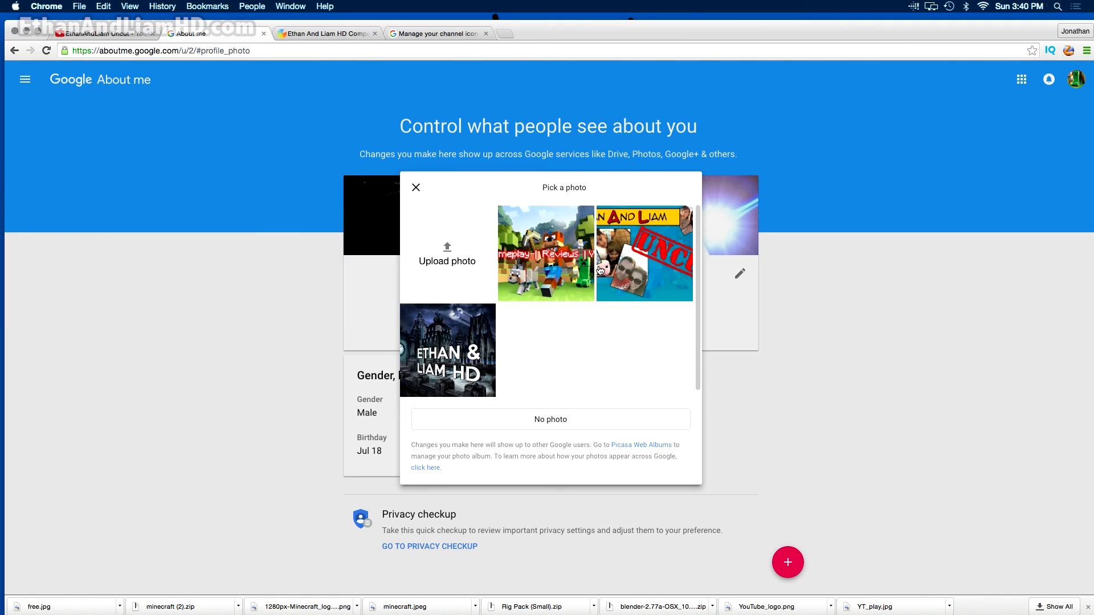
pyautogui.click(458, 265)
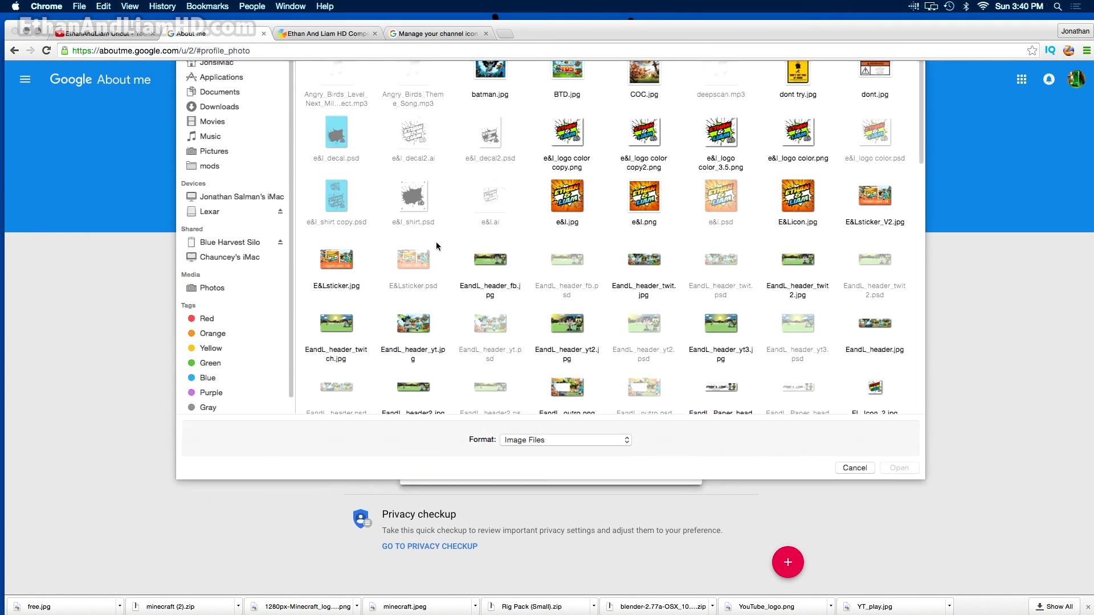
pyautogui.click(880, 426)
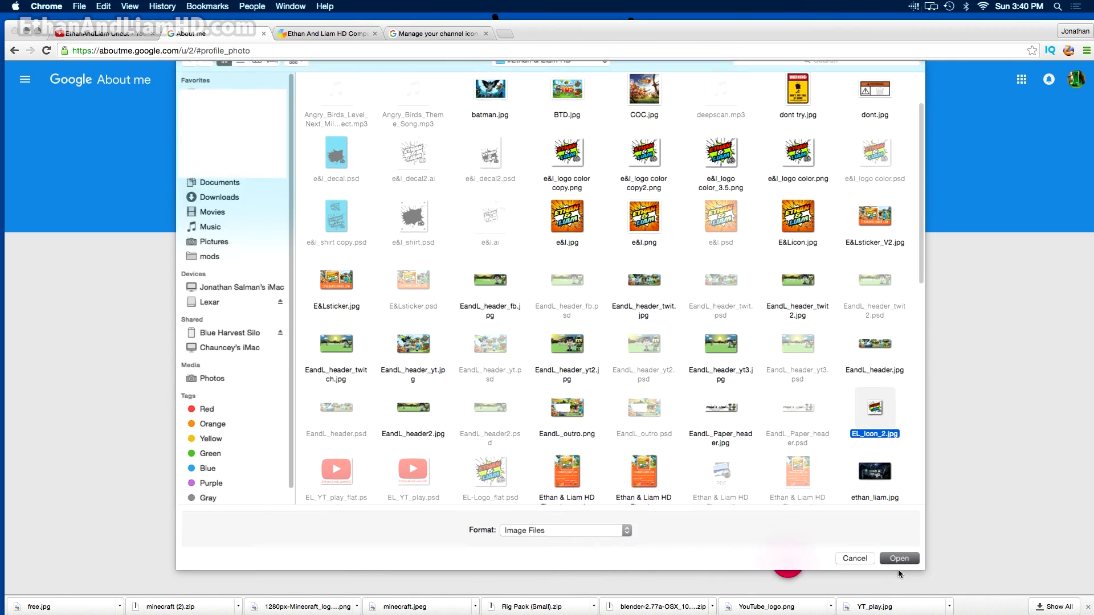
pyautogui.click(900, 572)
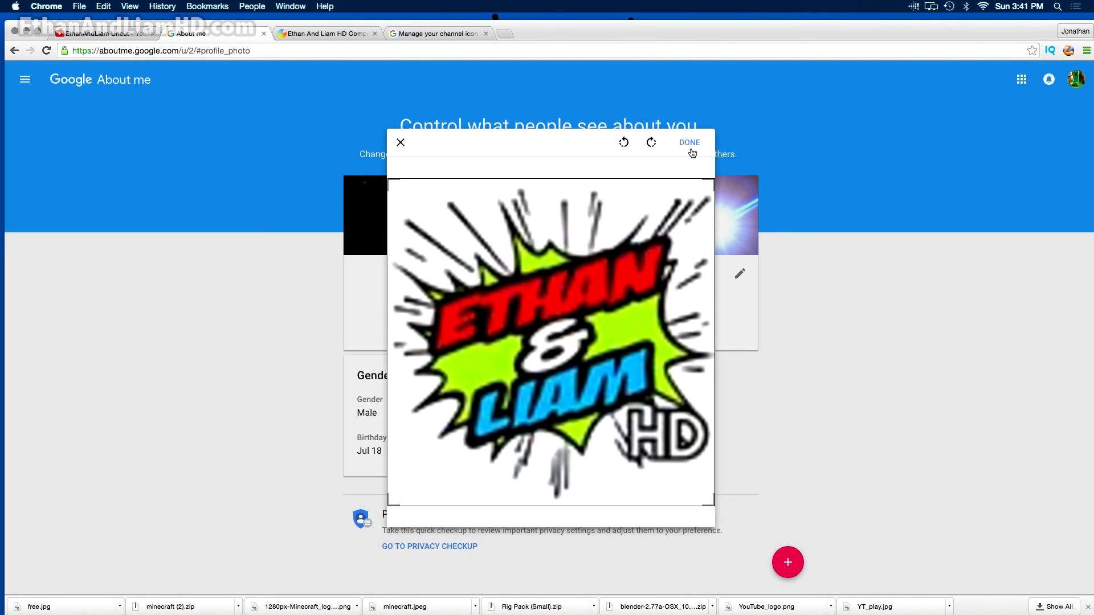
pyautogui.click(690, 143)
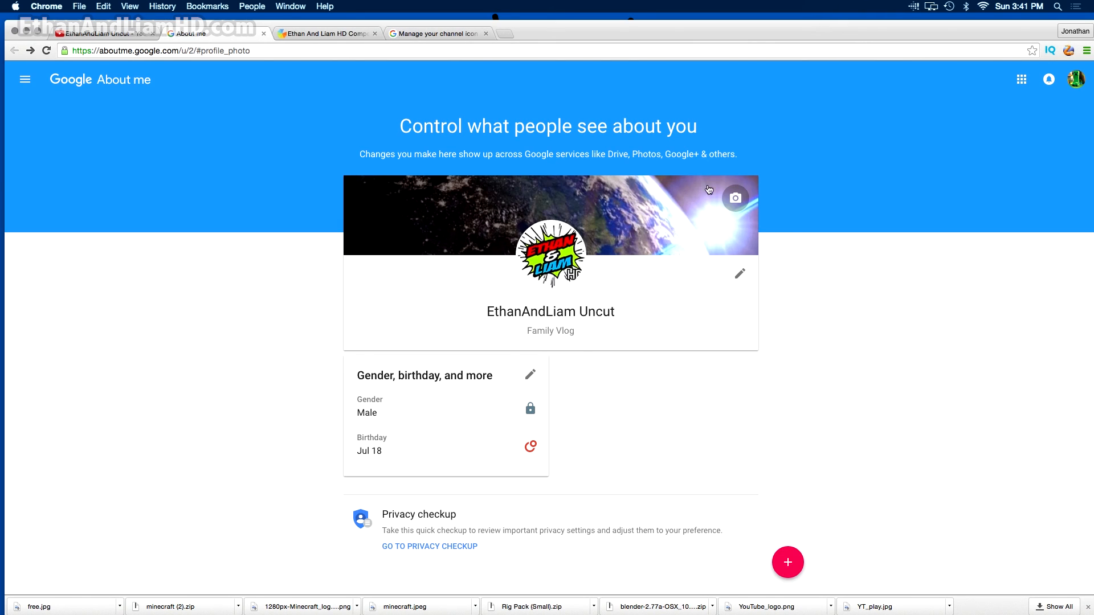
# Replace the Google profile's cover photo with the existing "Gameplay | Reviews | Vlog" banner image and save the profile
pyautogui.click(734, 200)
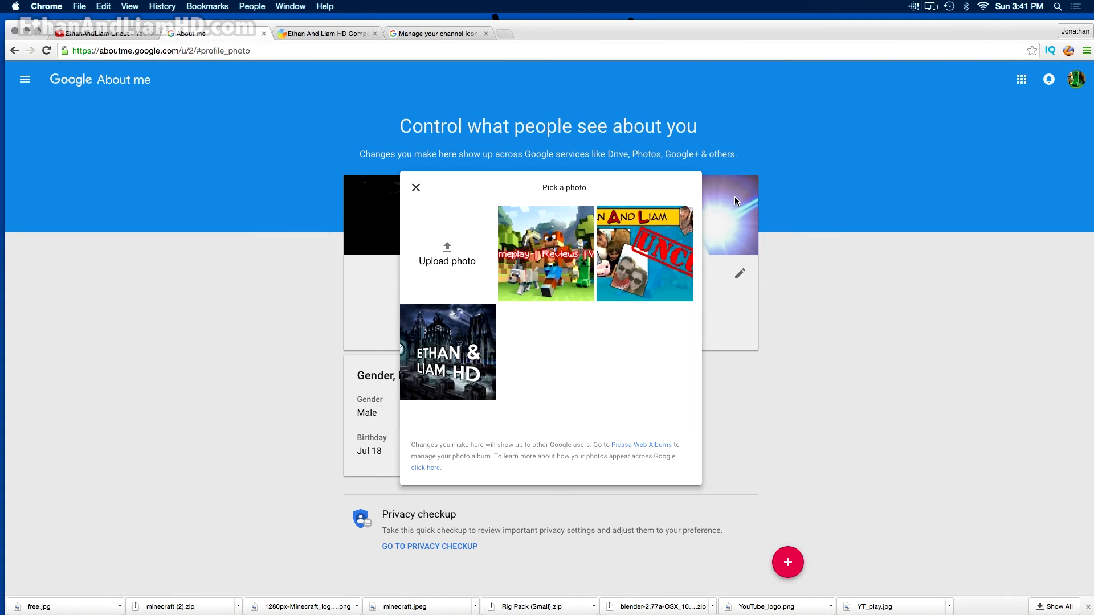
pyautogui.click(540, 276)
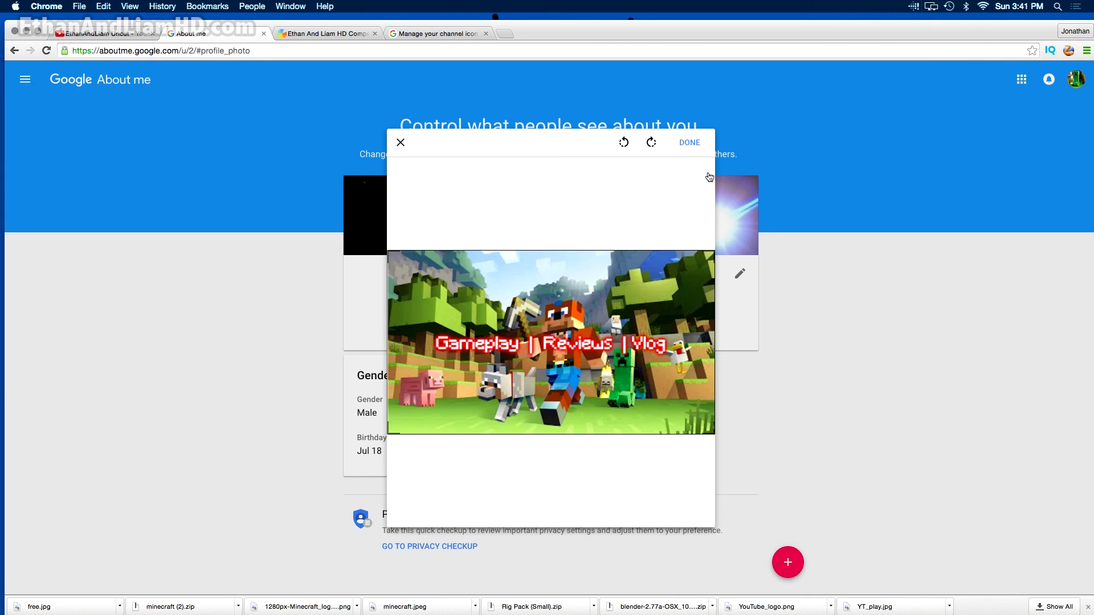
pyautogui.click(692, 144)
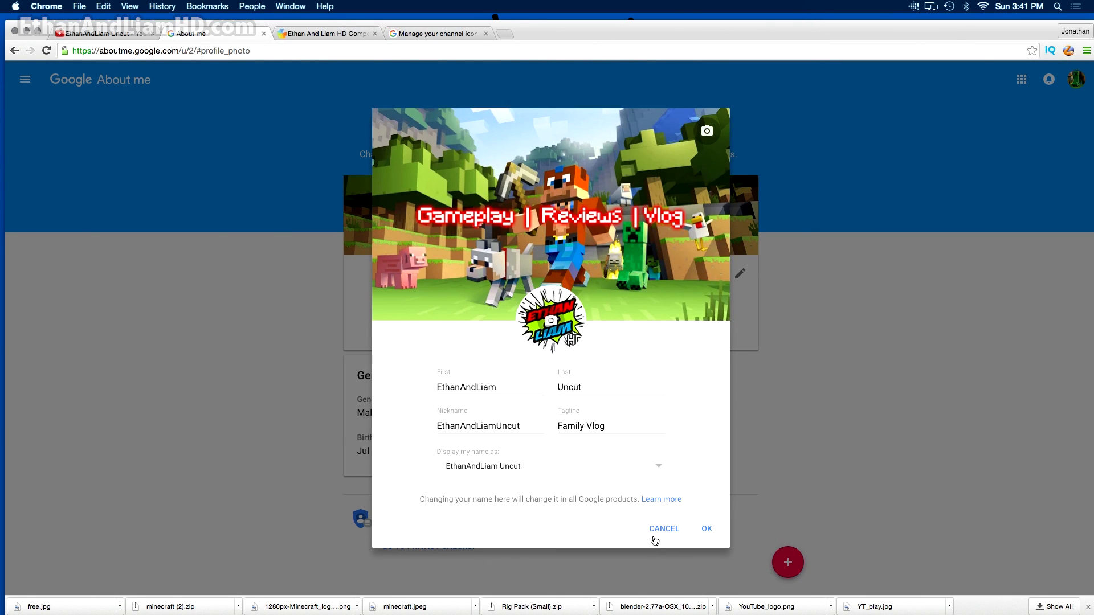
pyautogui.click(710, 530)
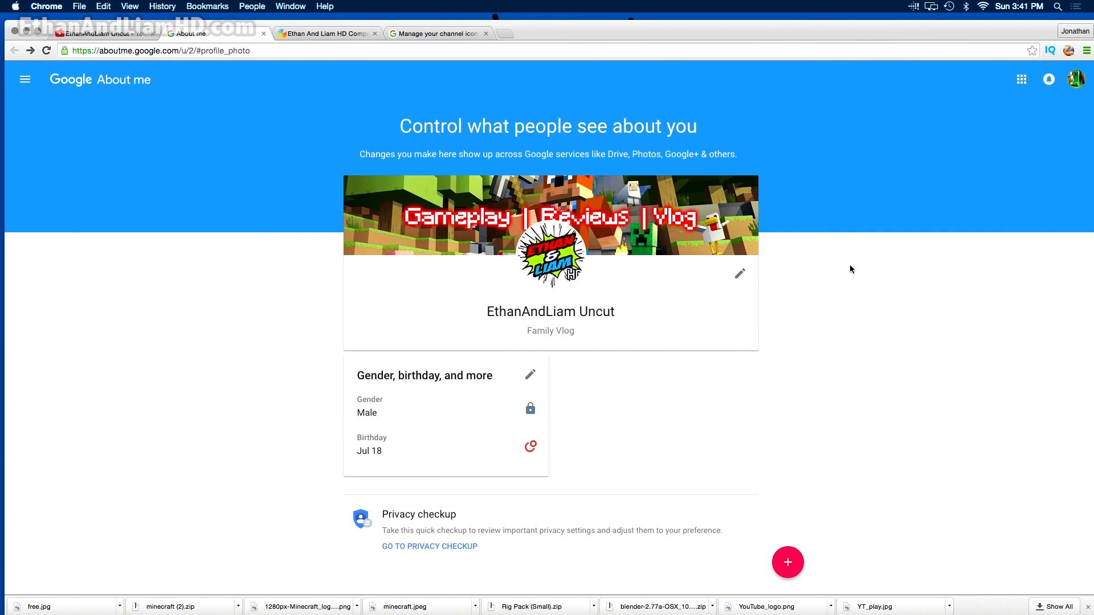
# Reload and close the Google About me page, and refresh the YouTube channel page to check the channel icon
pyautogui.click(48, 53)
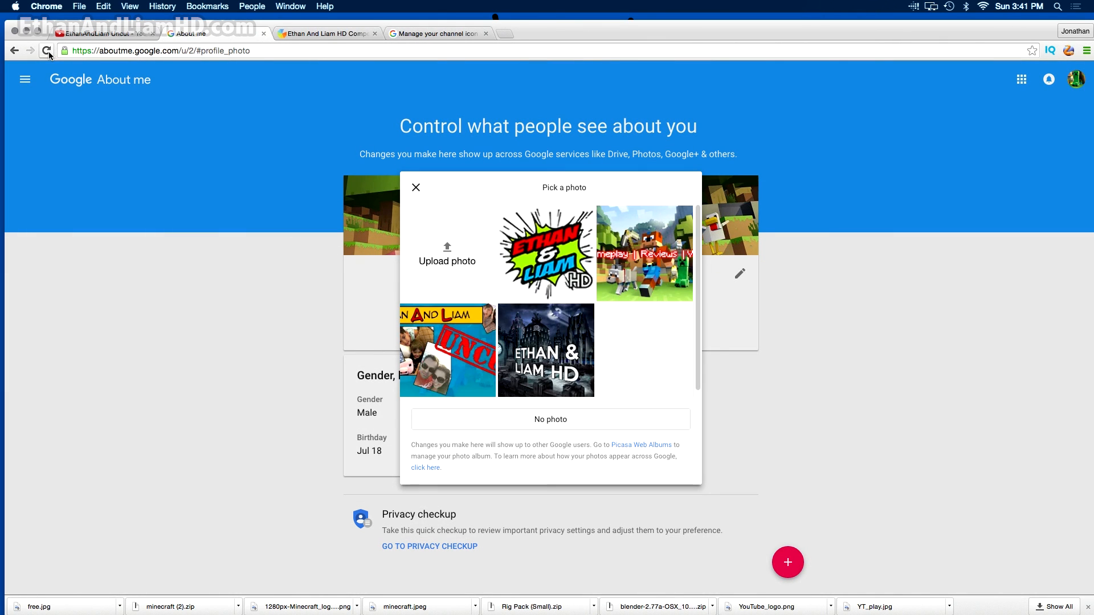
pyautogui.click(416, 187)
pyautogui.click(263, 33)
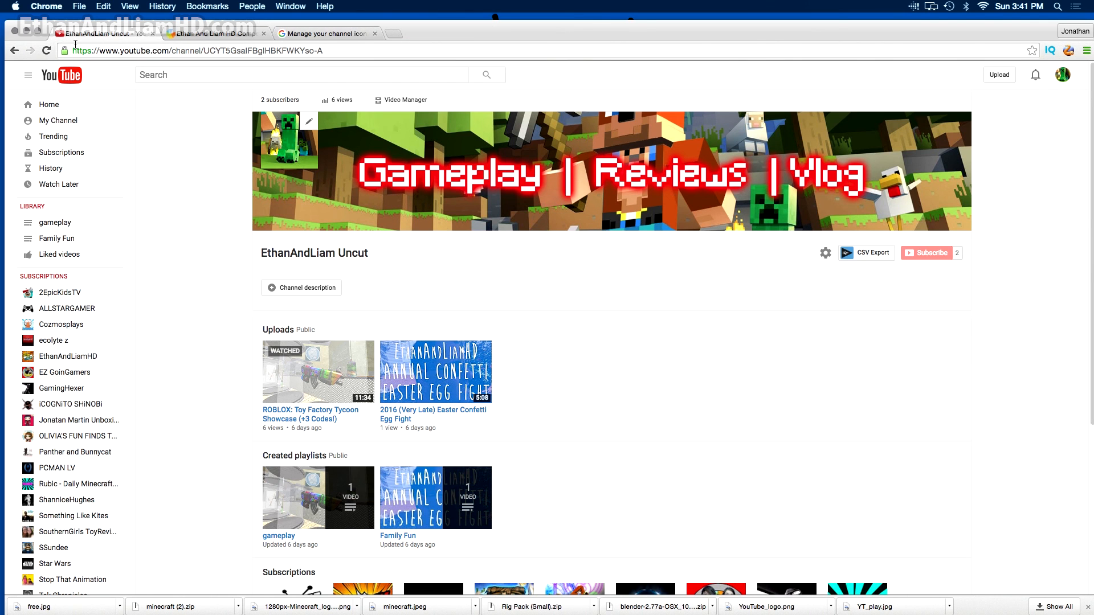
pyautogui.click(47, 51)
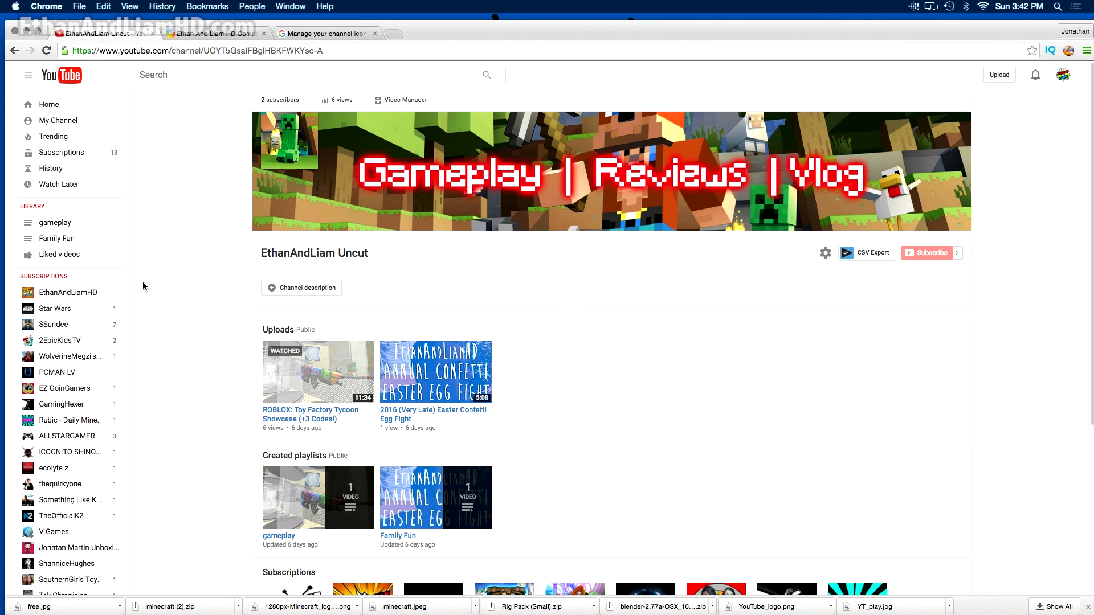
pyautogui.moveTo(272, 197)
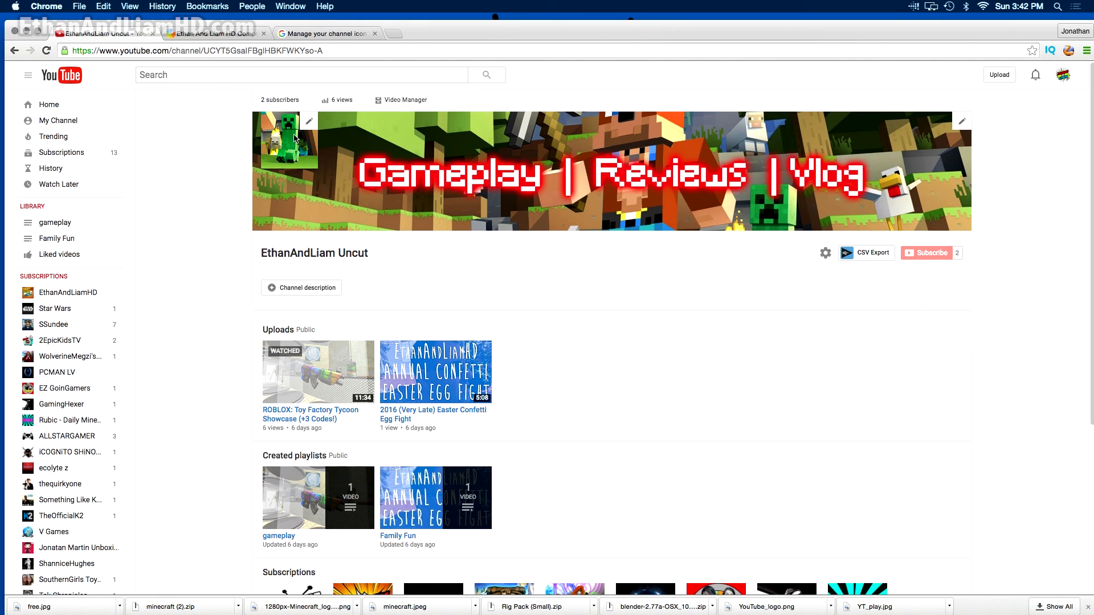